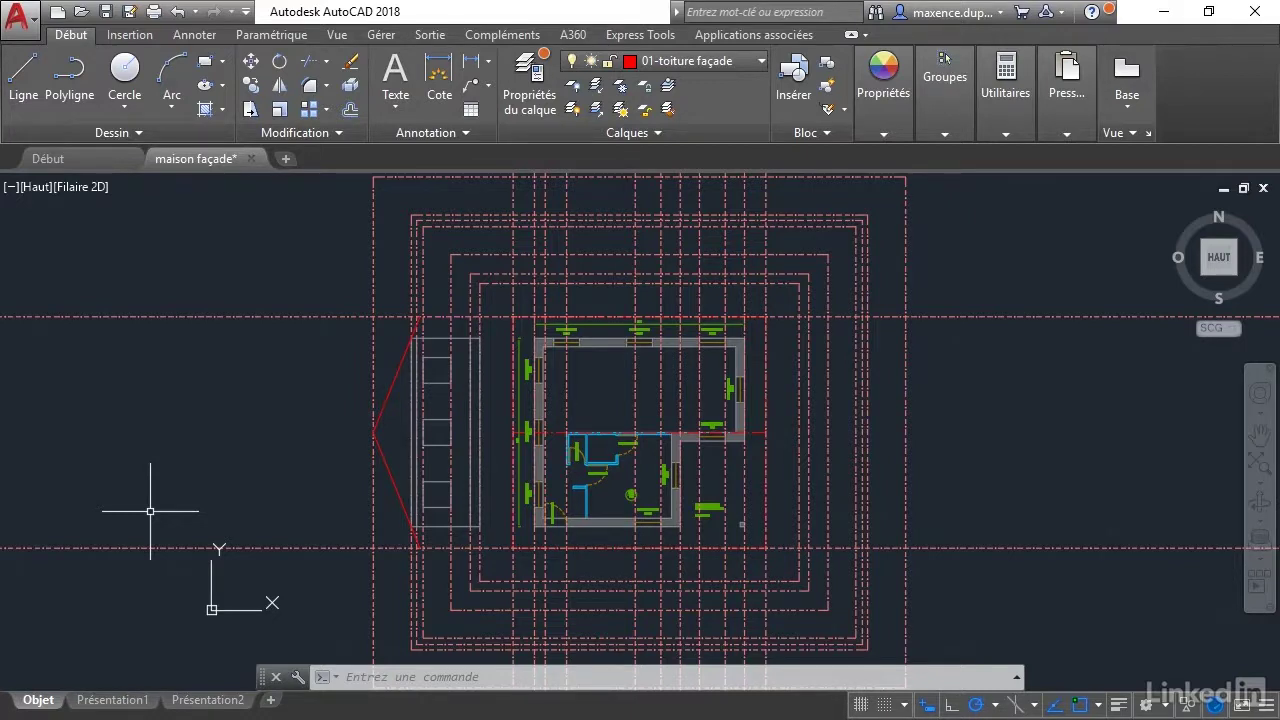
Pan and zoom to the empty area under the floor plan and start LIGNE.
mouse_move(532, 543)
middle_down()
mouse_move(543, 523)
mouse_move(580, 514)
middle_up()
scroll(543, 549, up, 2)
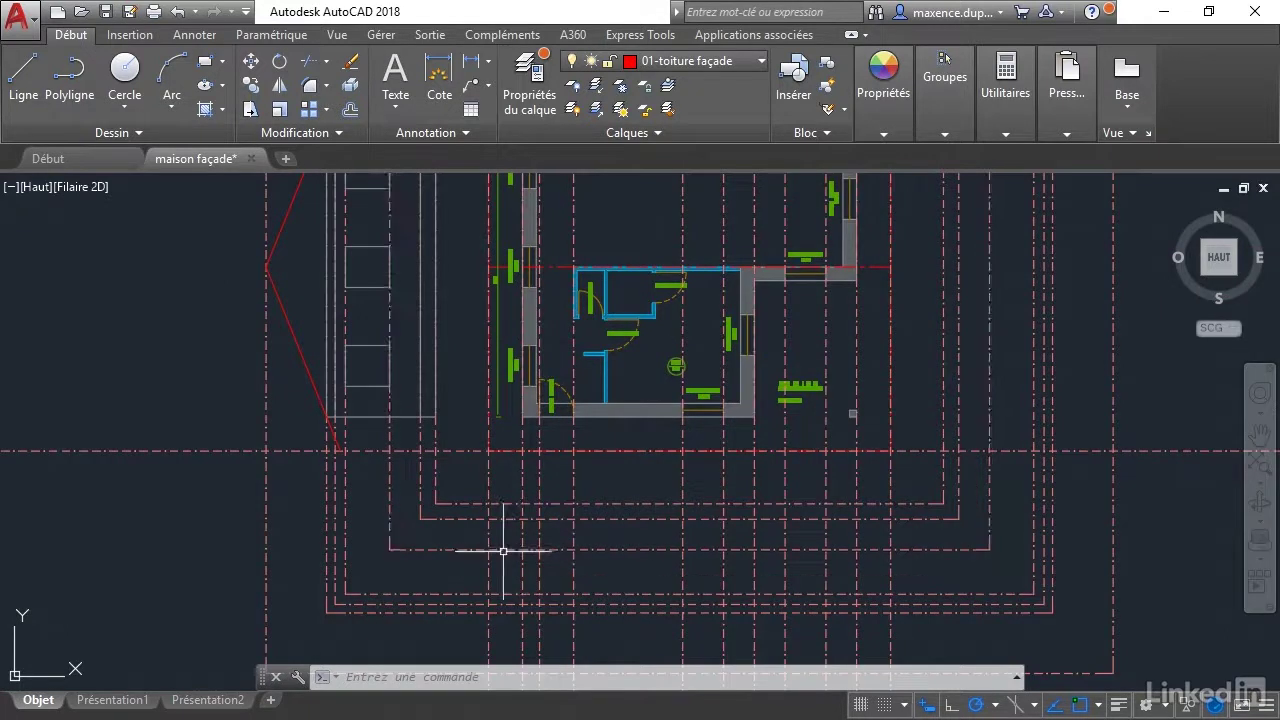
key(Return)
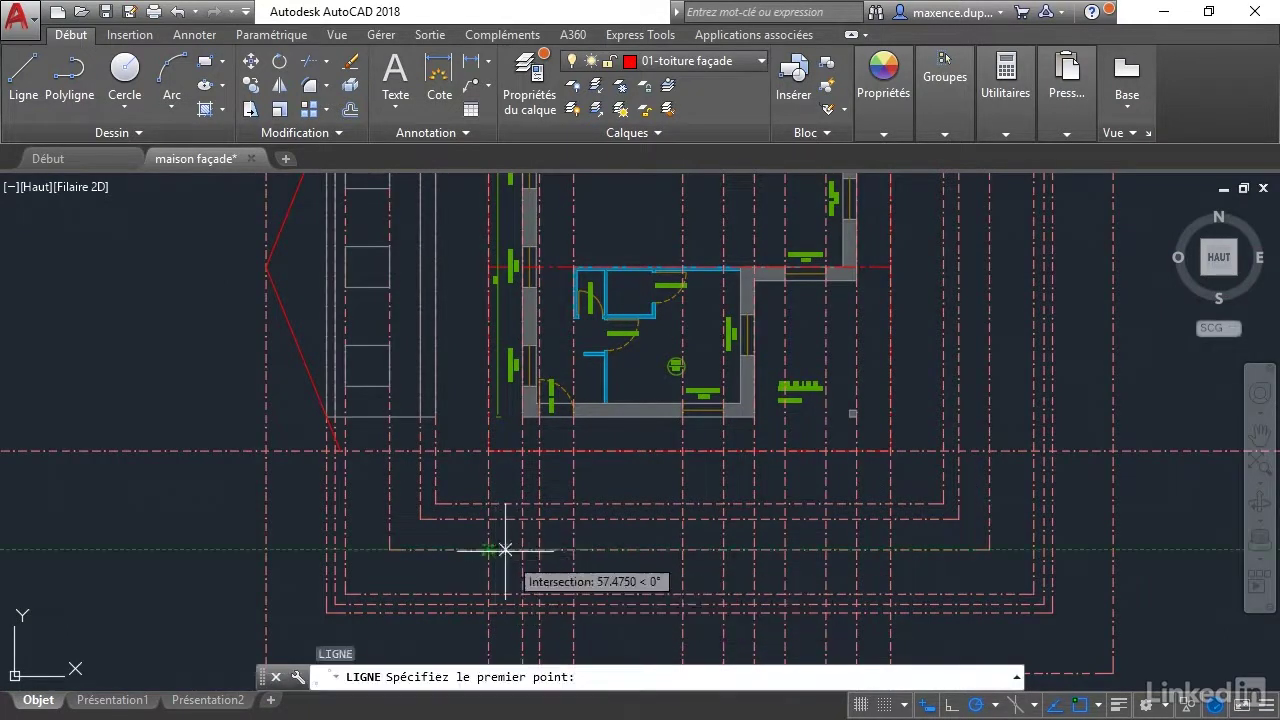
Undo the stray line segment and make 01-Murs porteurs coupés the current layer.
click(488, 503)
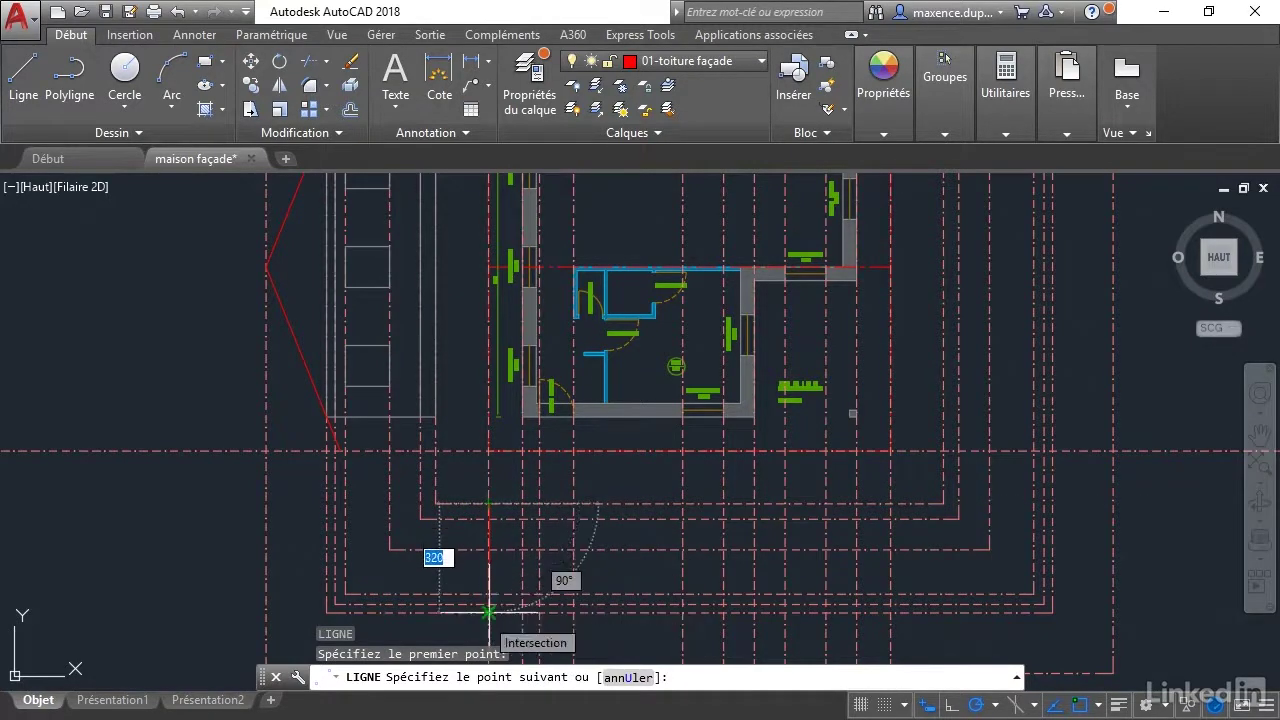
click(512, 610)
text(u)
key(Return)
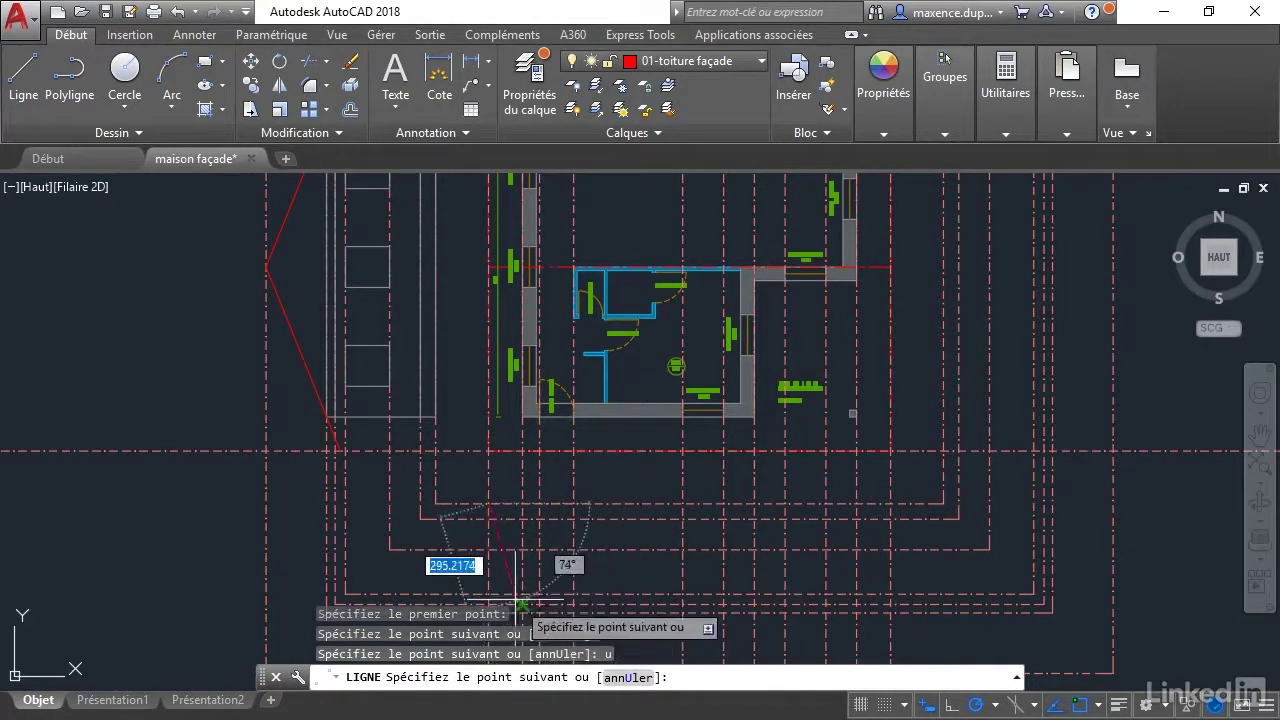
click(695, 62)
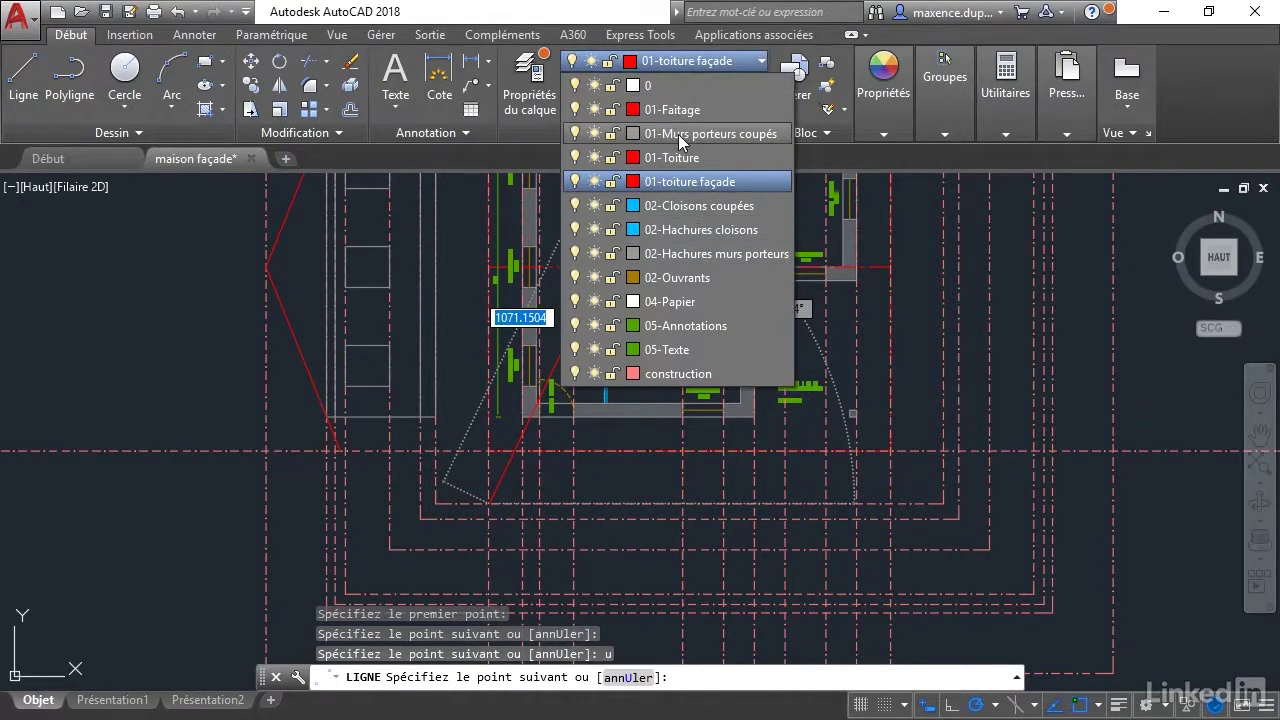
click(678, 134)
Draw the bottom, side and top edges of the facade outline below the plan.
middle_drag(521, 549, 528, 474)
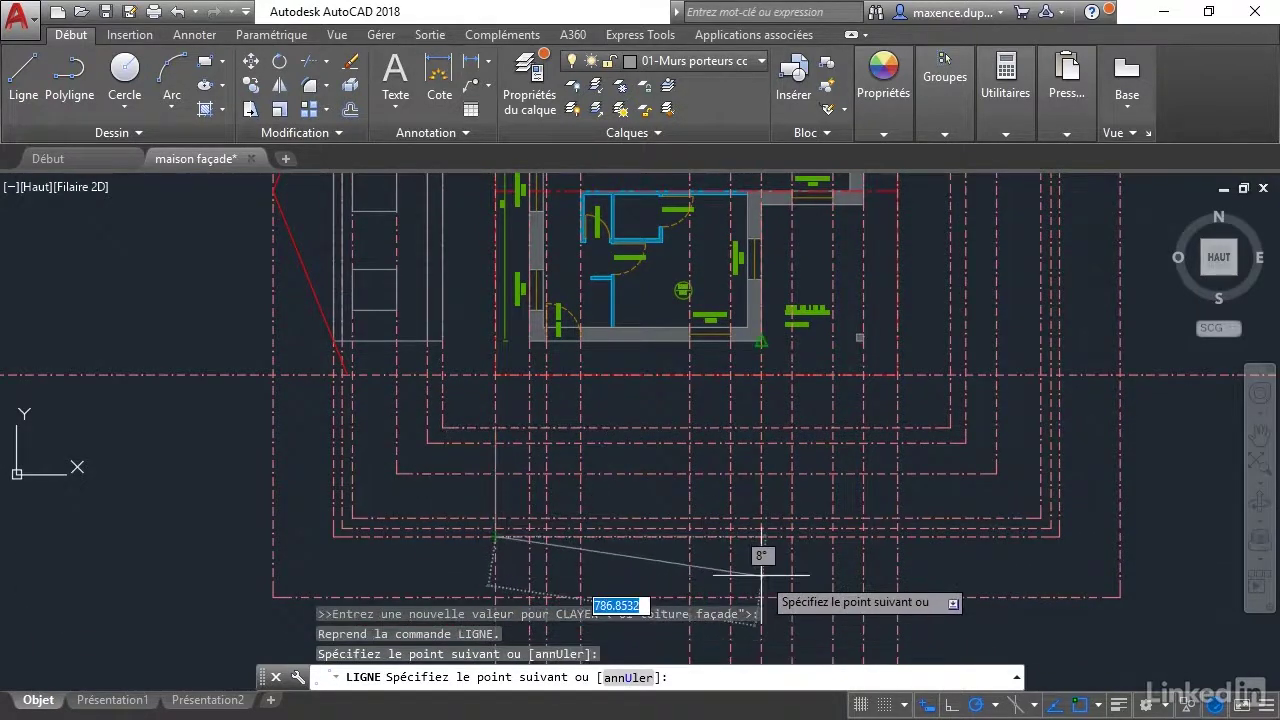
middle_drag(777, 567, 627, 582)
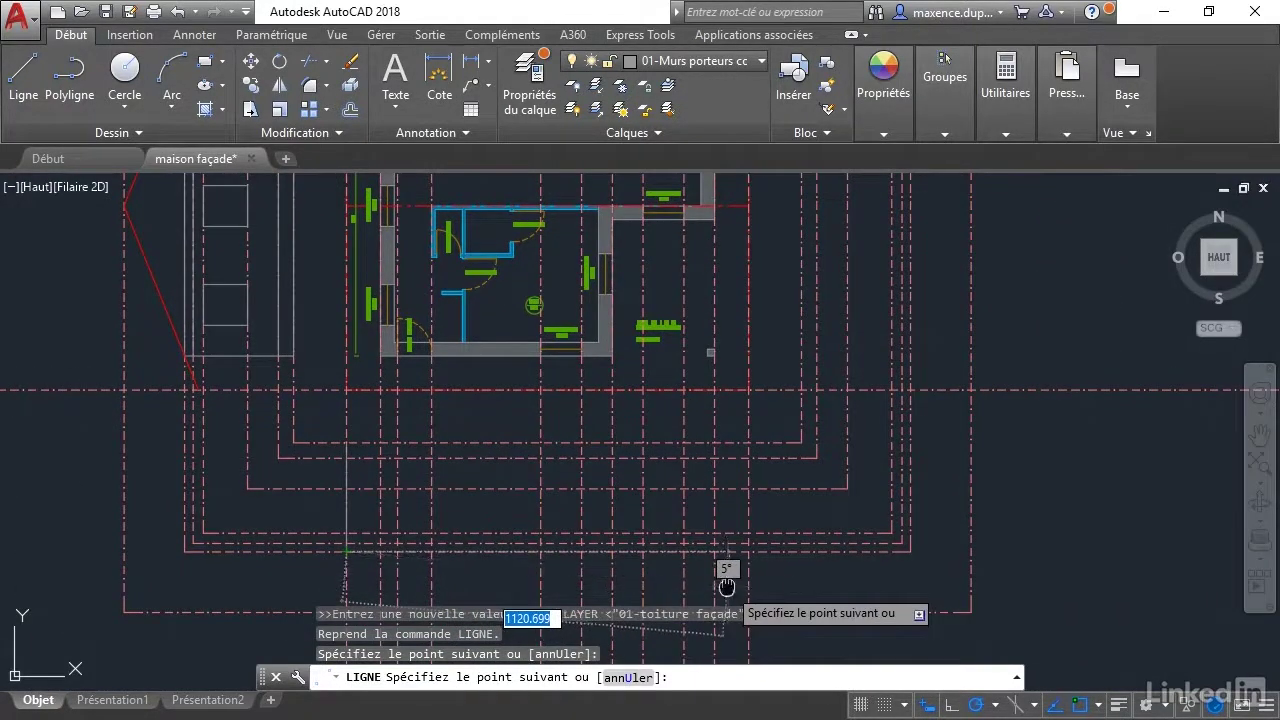
middle_drag(722, 575, 708, 585)
click(701, 562)
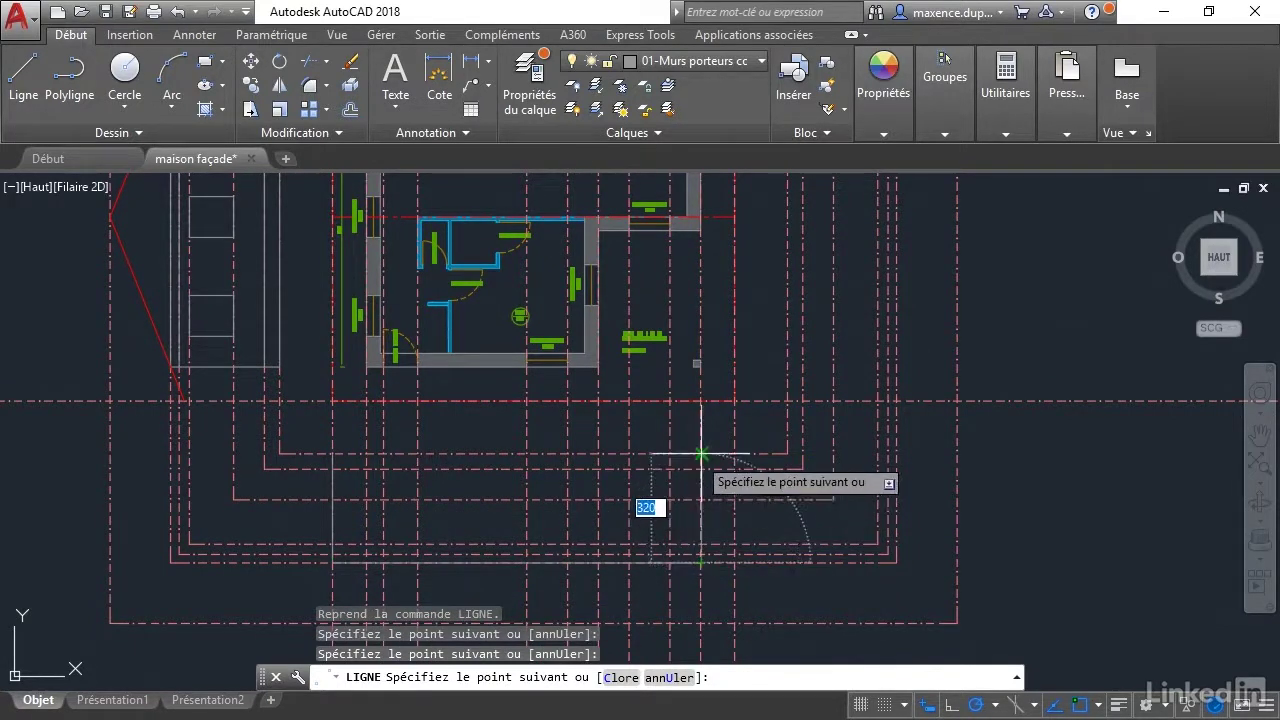
click(701, 453)
click(332, 453)
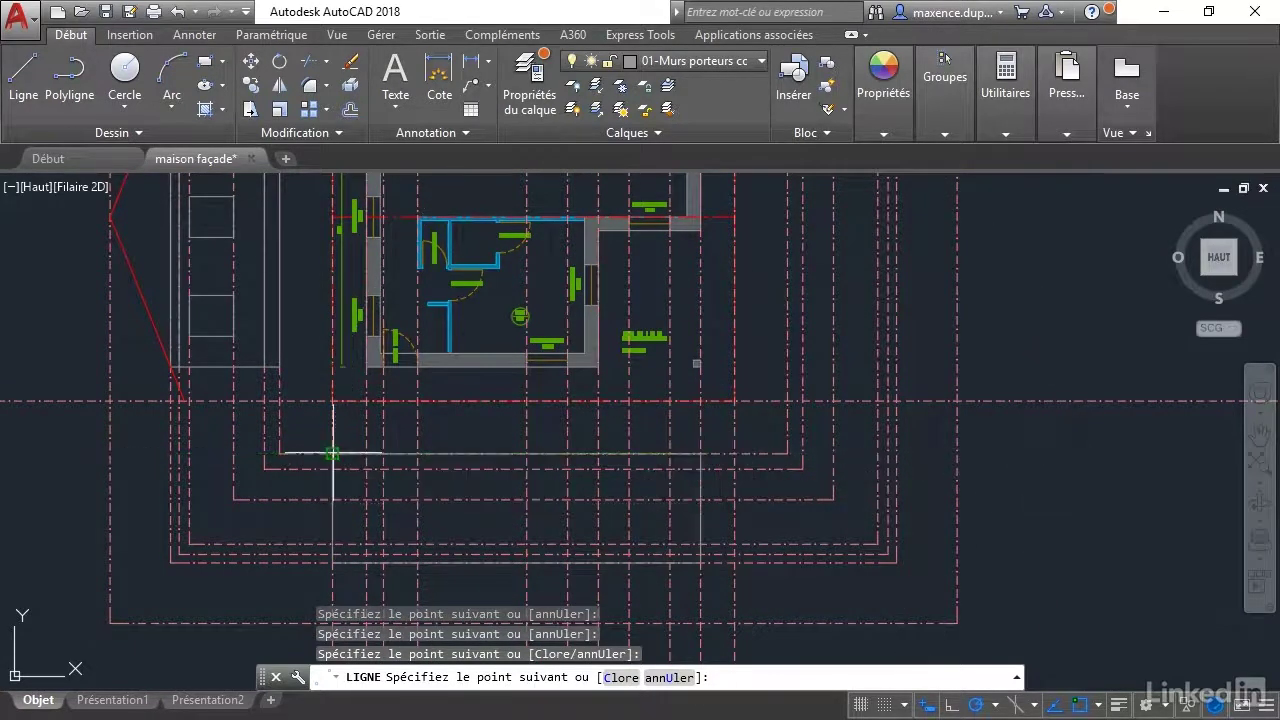
key(Return)
scroll(374, 514, up, 1)
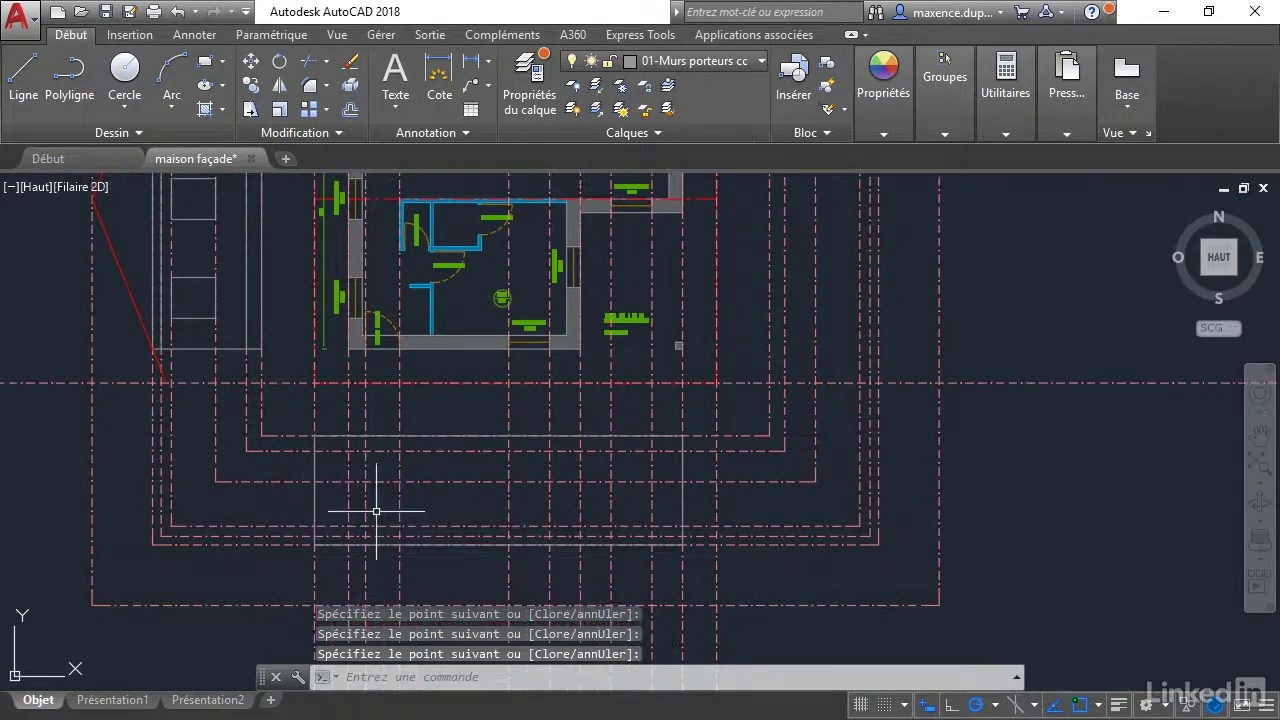
scroll(406, 498, up, 1)
middle_drag(403, 506, 361, 543)
Draw a vertical wall line from the facade outline's top edge straight down to its bottom edge.
key(l)
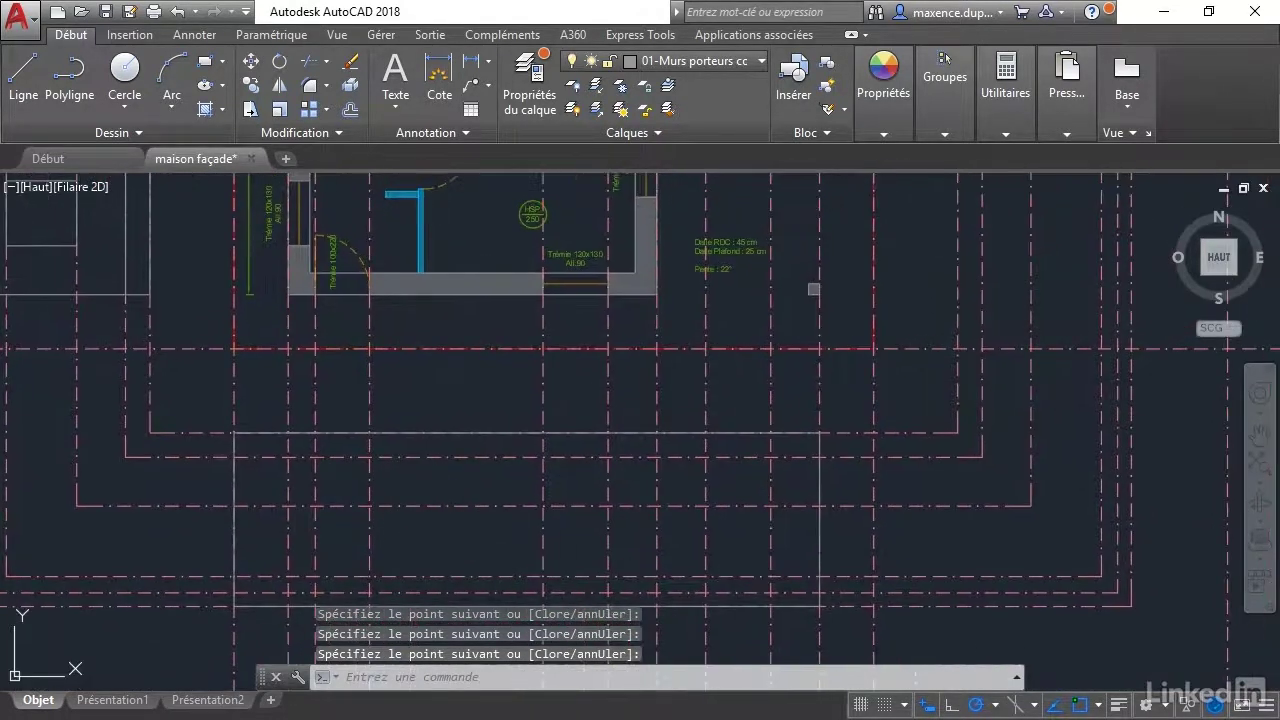
key(Return)
click(656, 432)
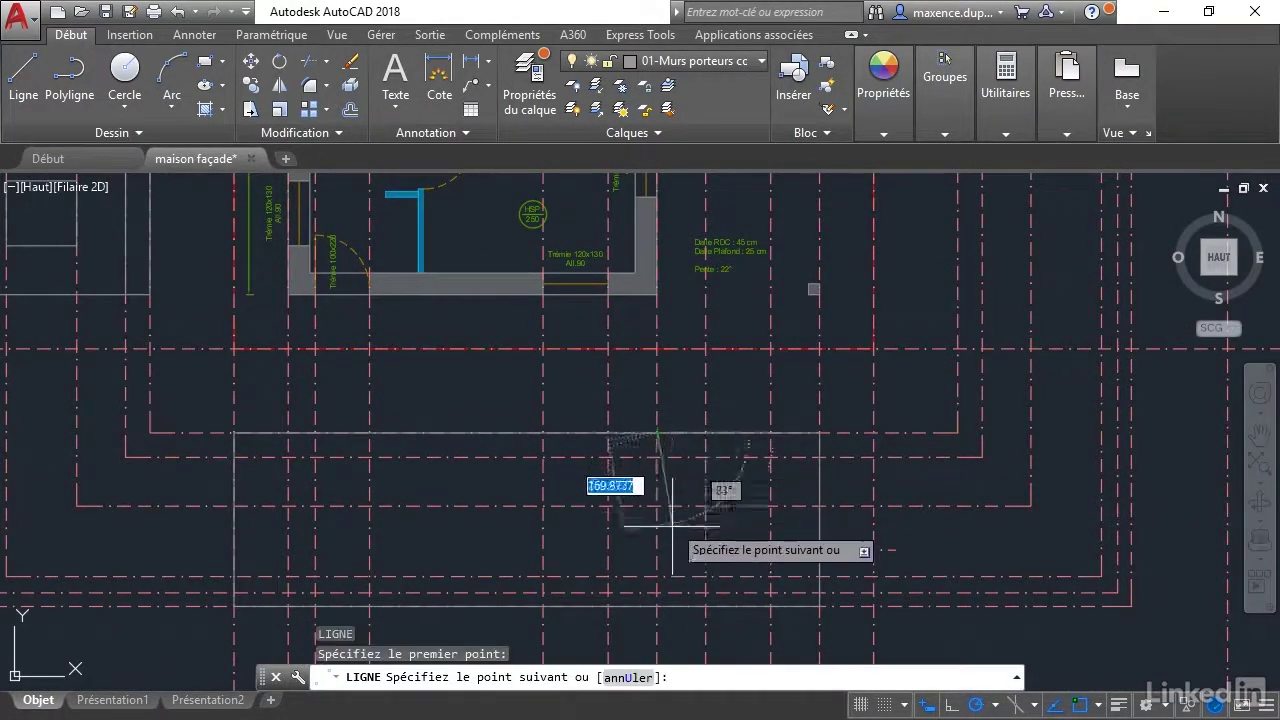
click(656, 606)
key(Return)
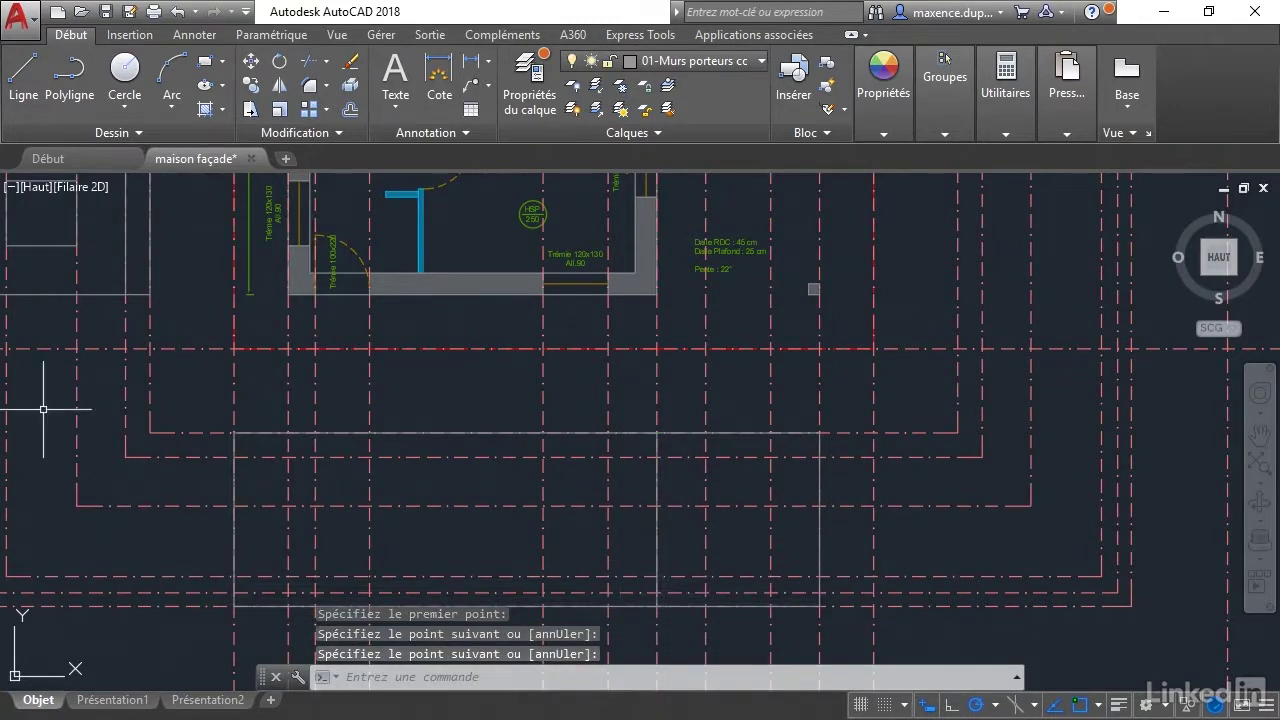
middle_drag(300, 450, 254, 432)
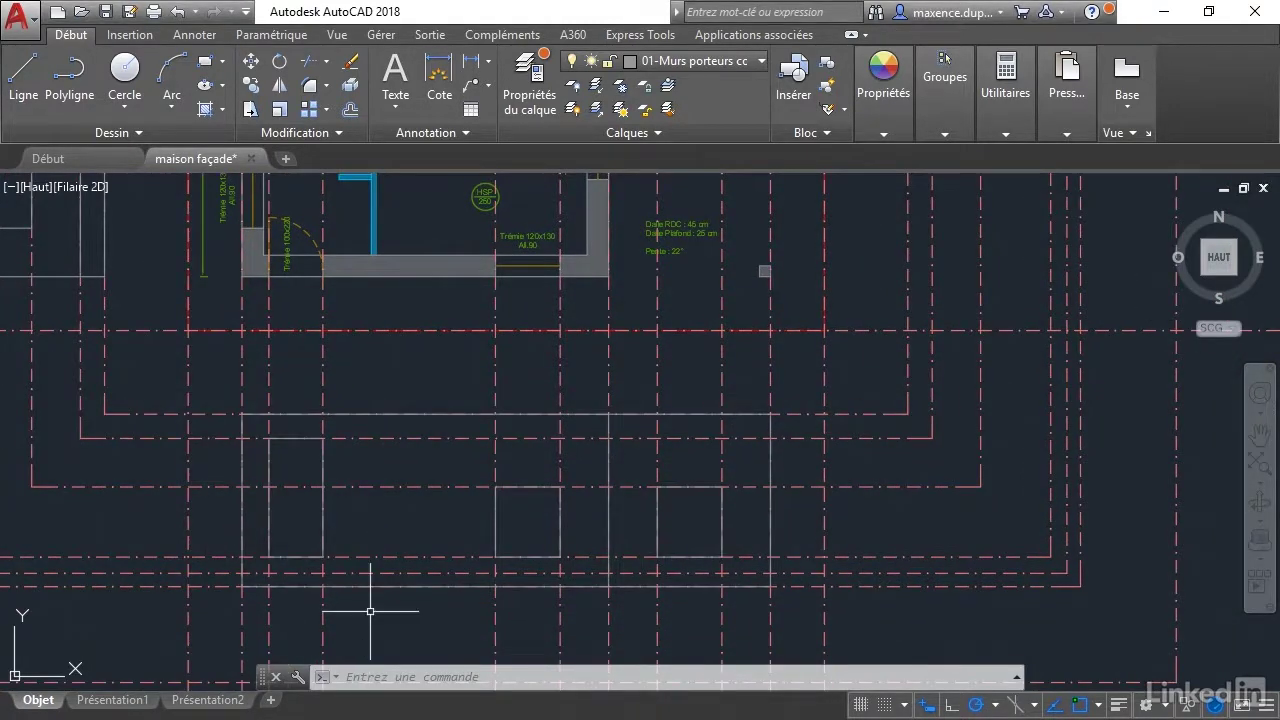
mouse_move(377, 611)
middle_down()
mouse_move(377, 572)
mouse_move(488, 581)
middle_up()
mouse_move(221, 591)
middle_down()
mouse_move(254, 594)
mouse_move(242, 564)
middle_up()
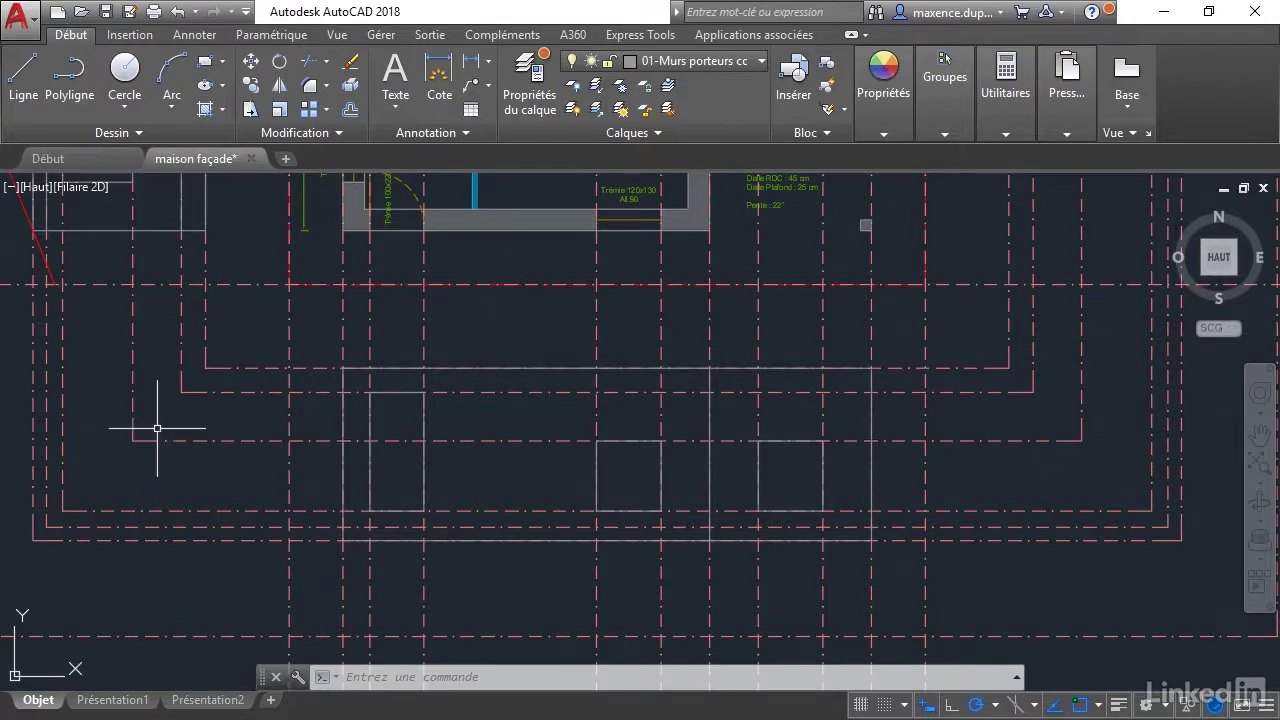
Switch the current layer to 01-toiture façade, cancelling a briefly started line.
click(712, 64)
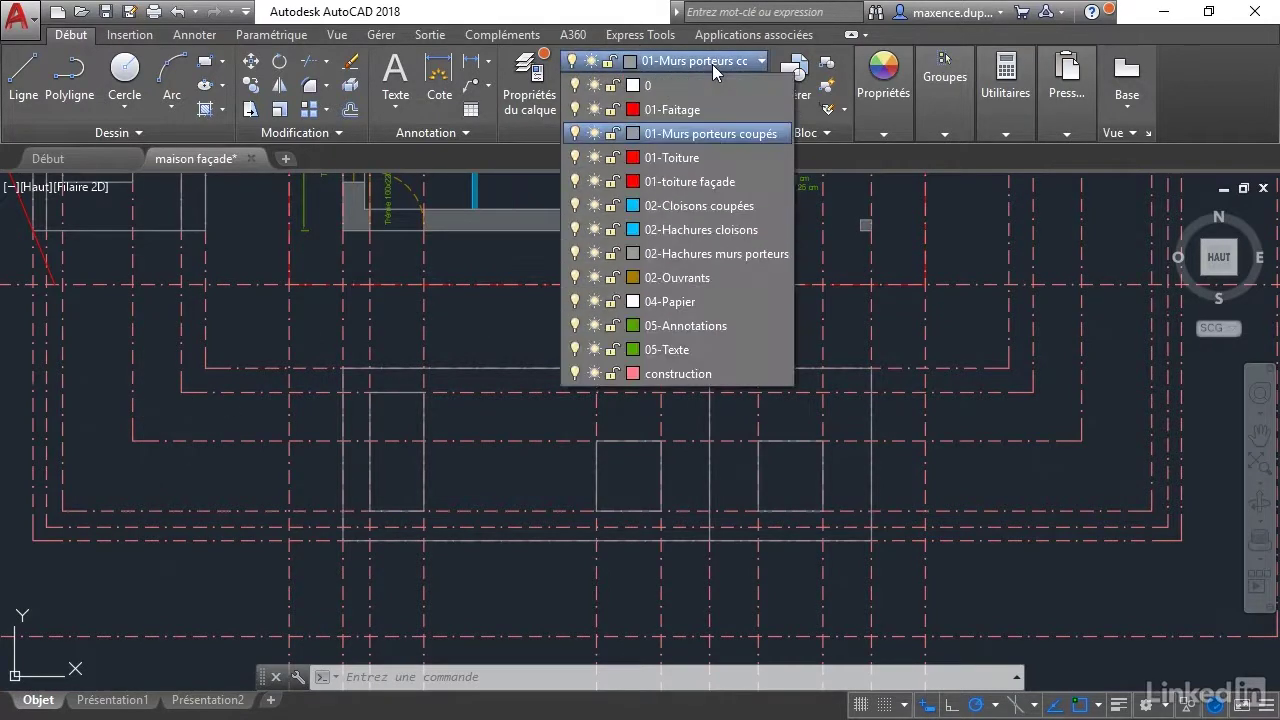
click(712, 181)
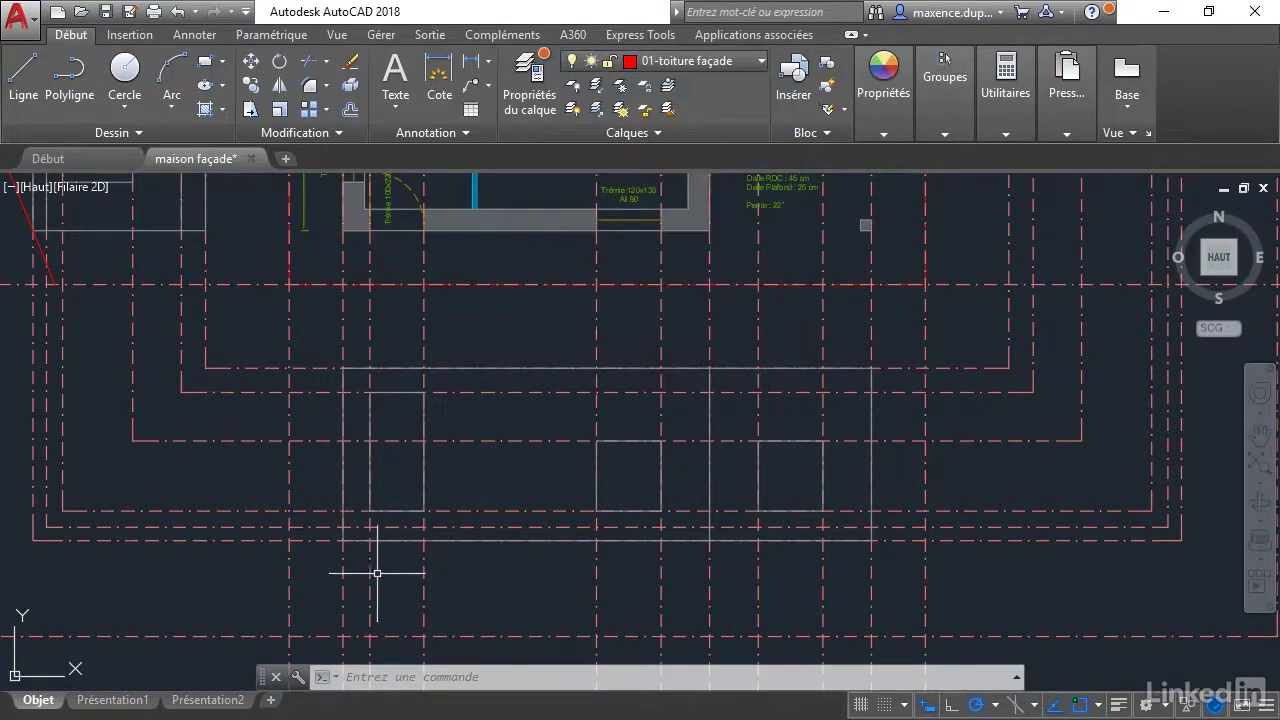
text(l)
key(Return)
middle_drag(215, 585, 259, 577)
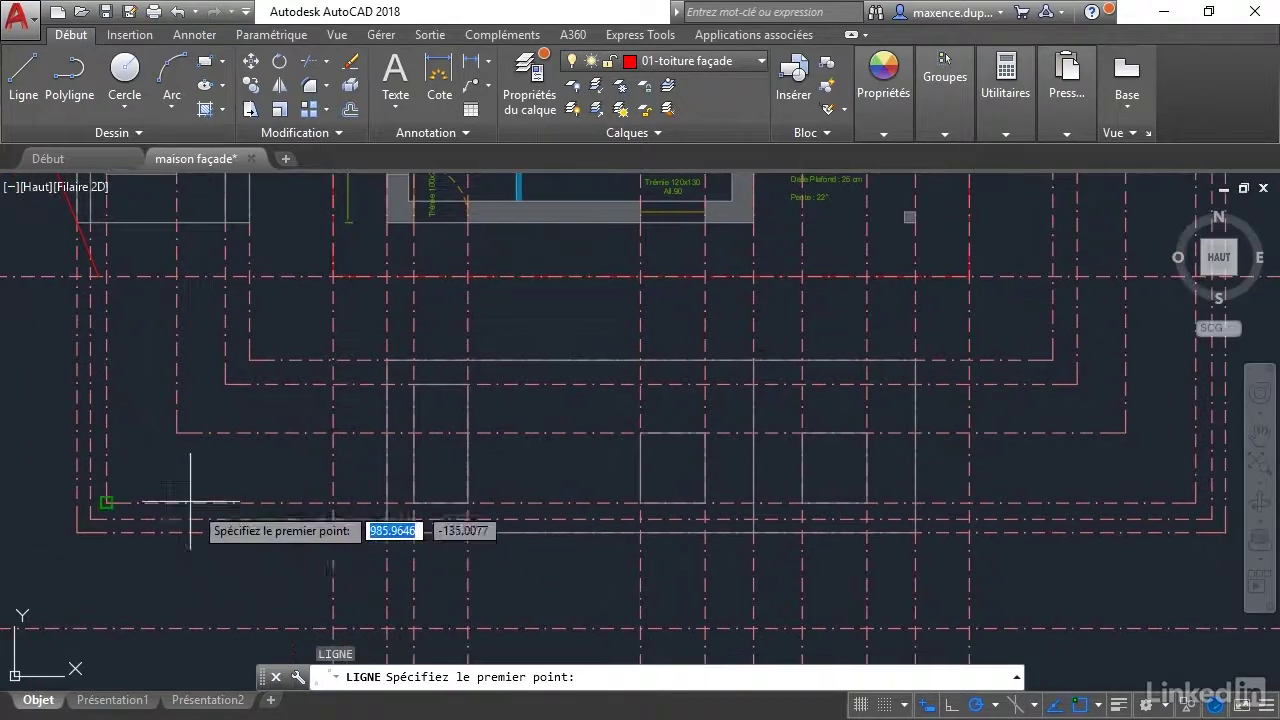
key(Escape)
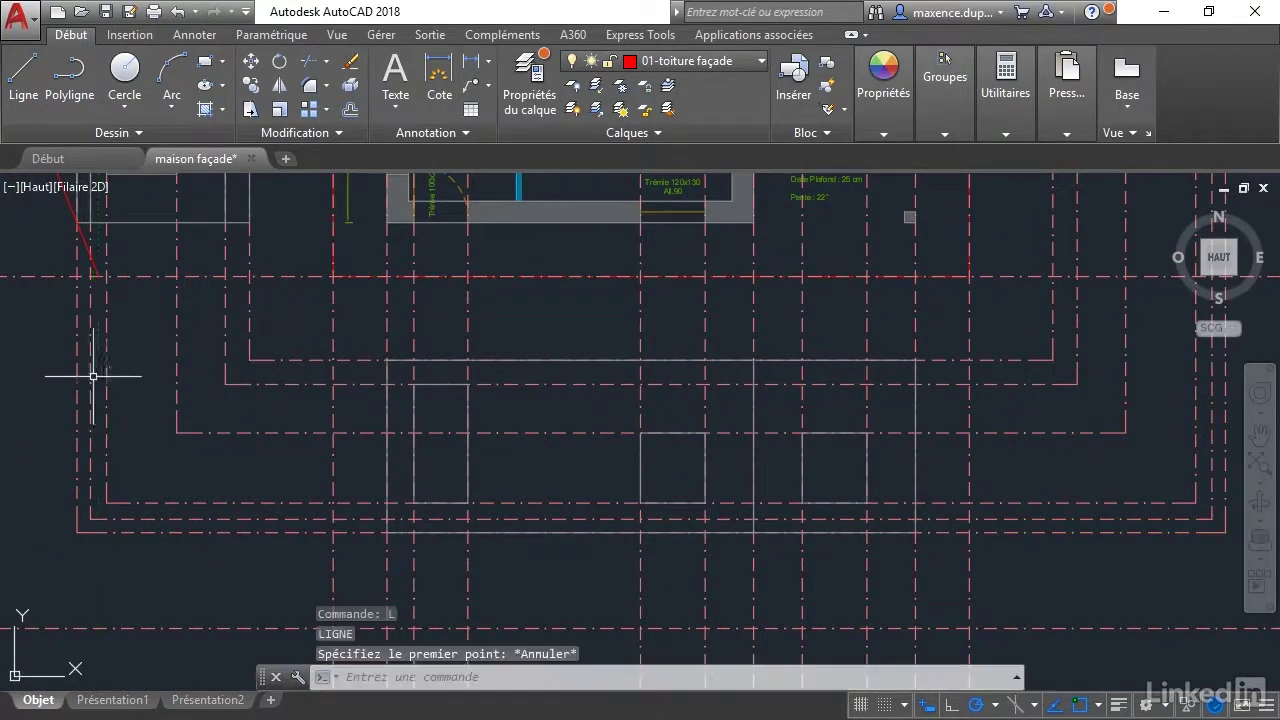
scroll(100, 314, up, 3)
scroll(110, 307, up, 2)
scroll(110, 307, up, 2)
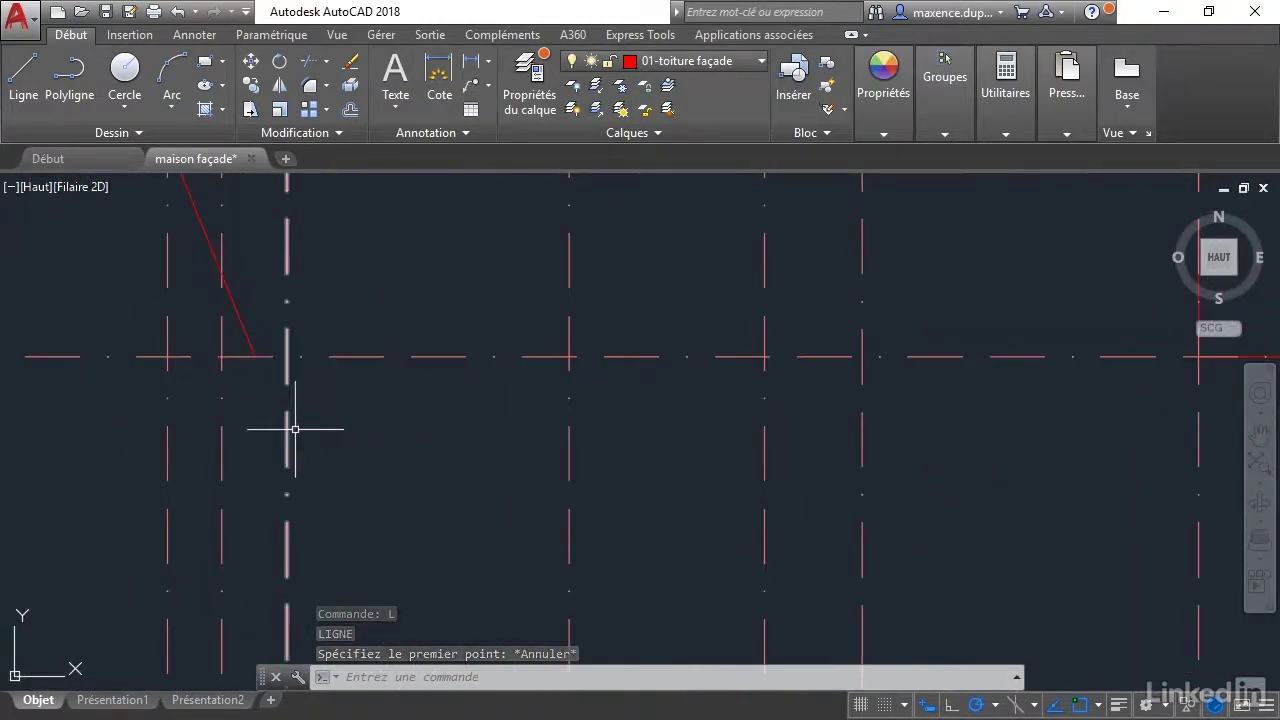
scroll(266, 380, down, 2)
scroll(340, 455, down, 2)
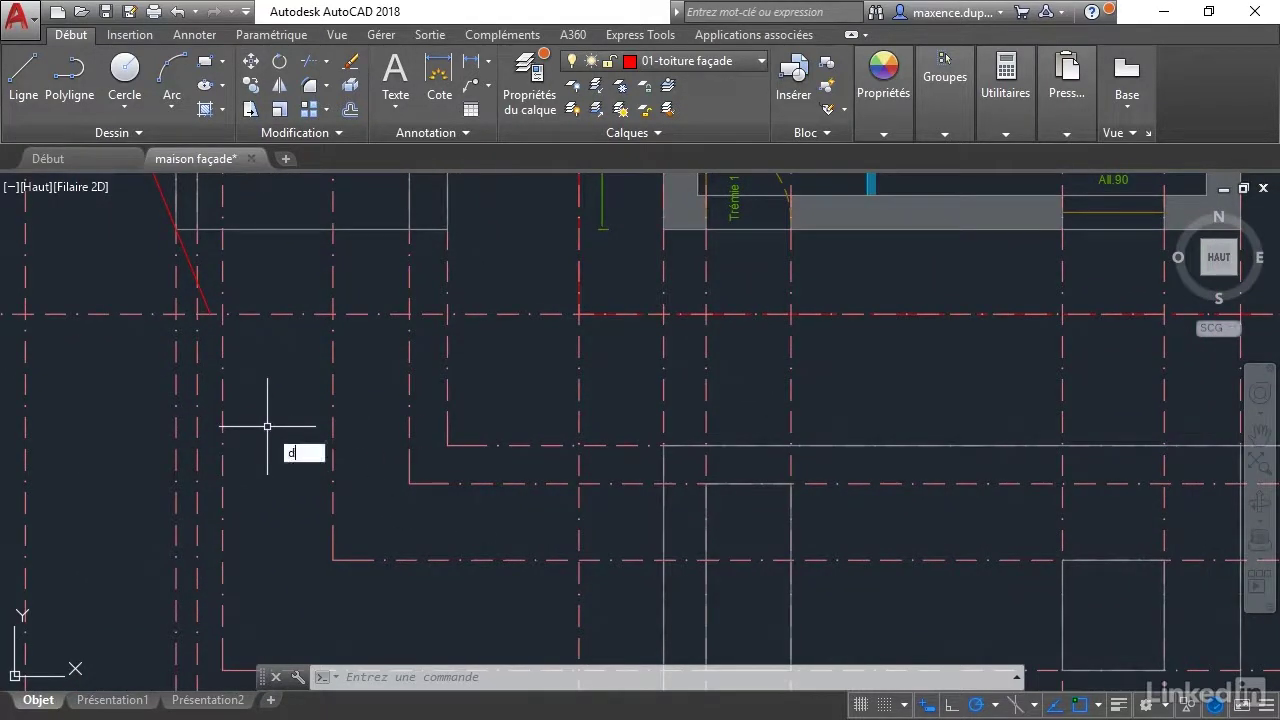
Start OFFSET and set its layer option to keep copies on the source layer.
text(c)
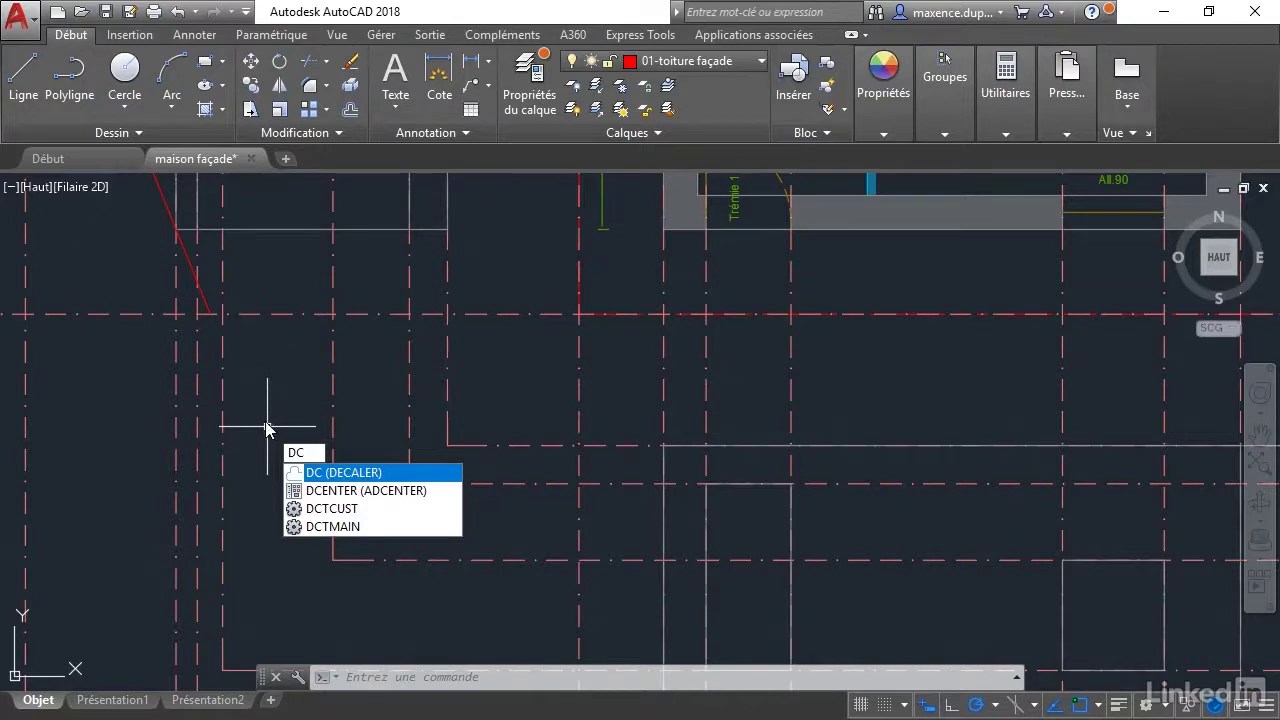
key(Return)
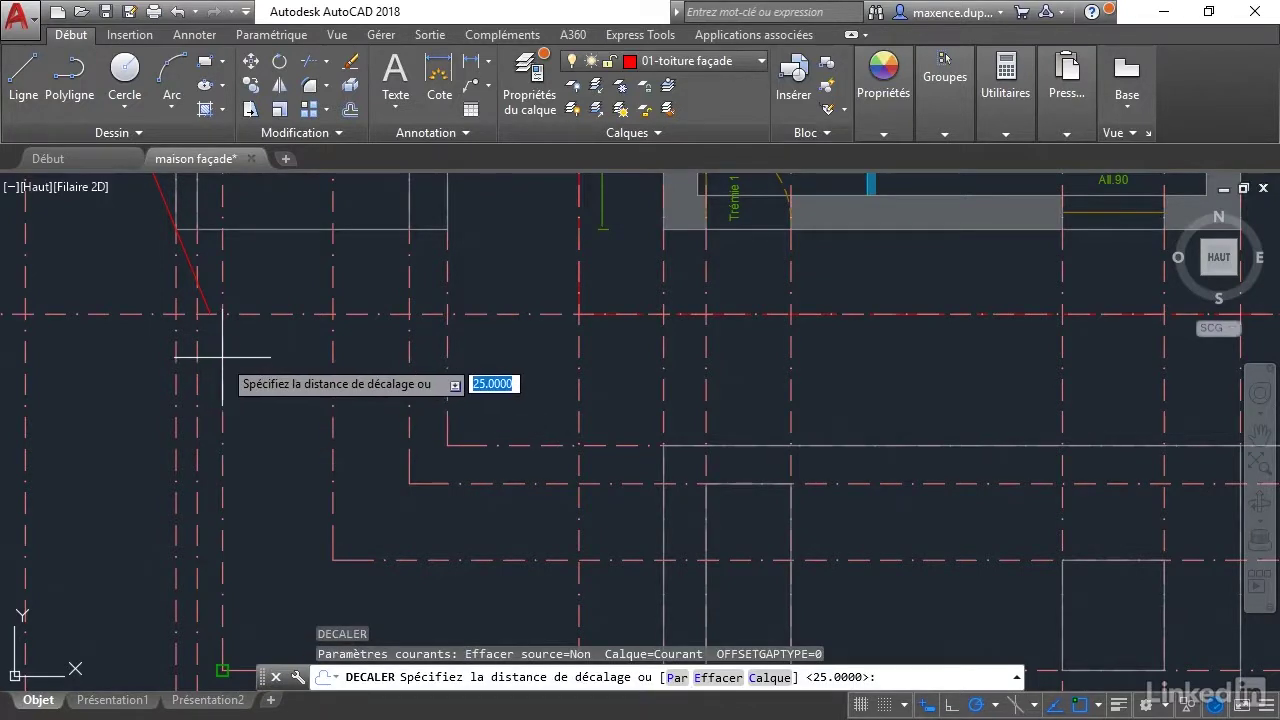
text(c)
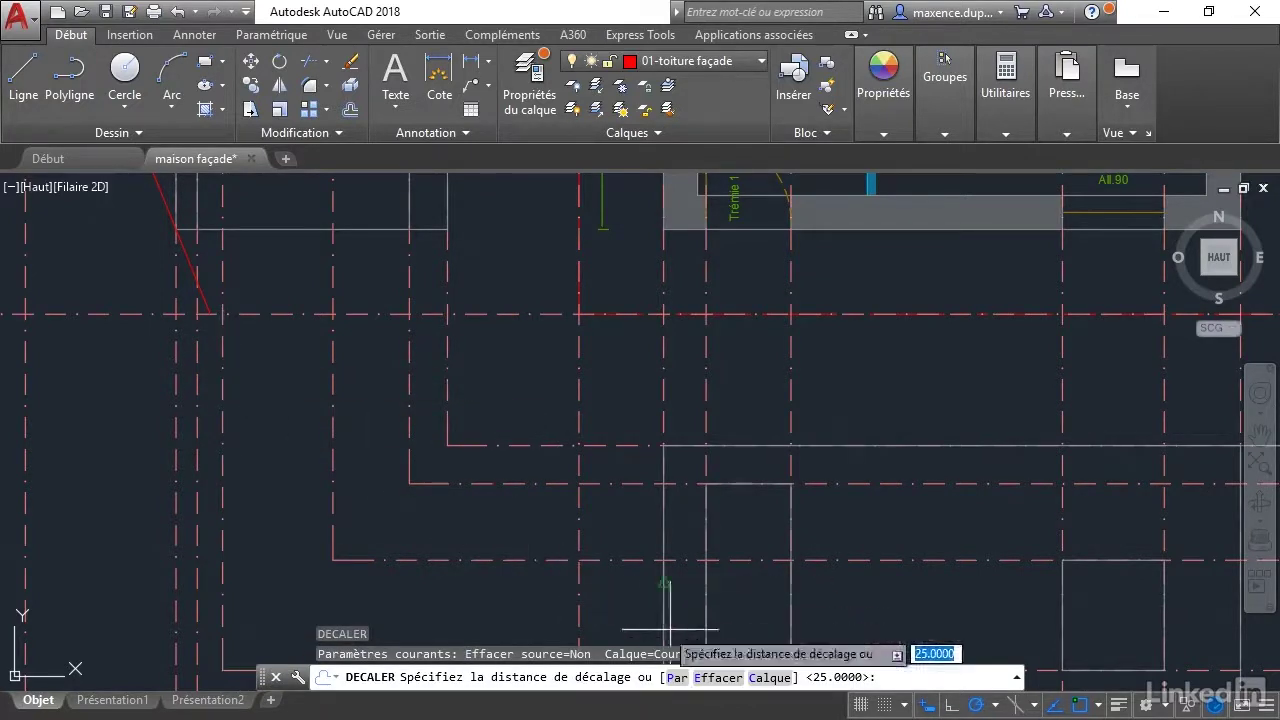
key(Return)
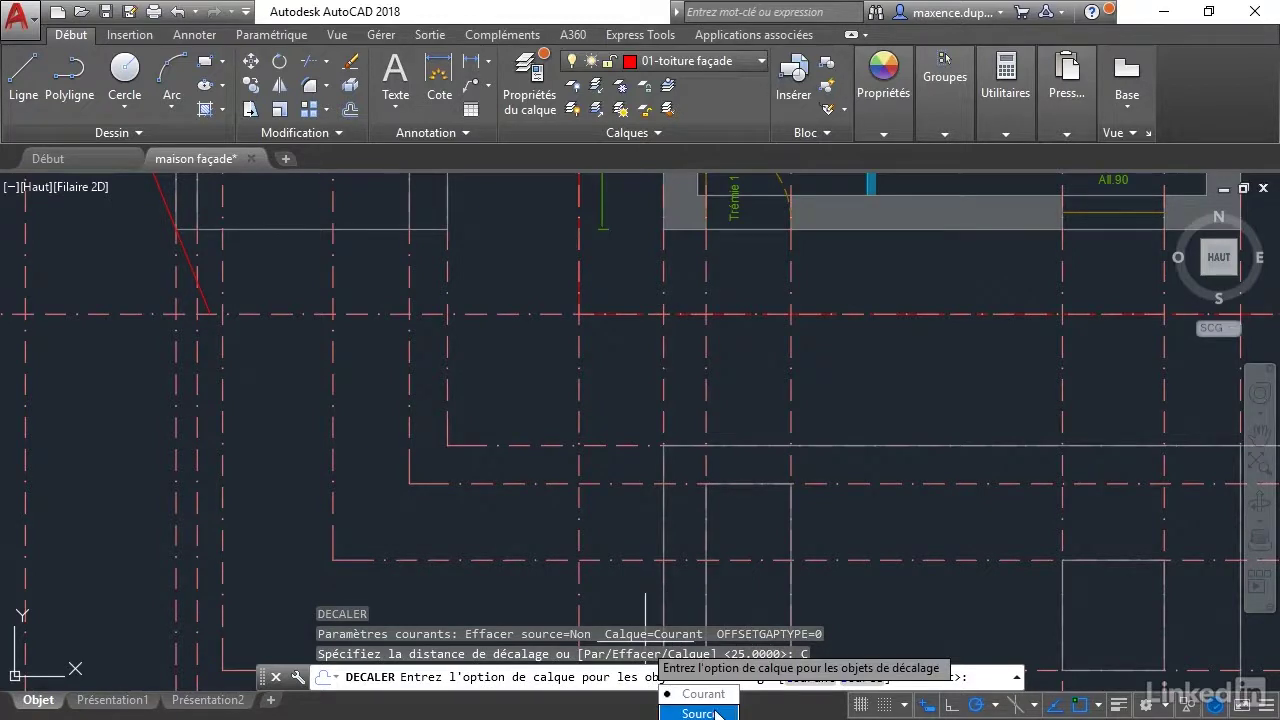
click(716, 713)
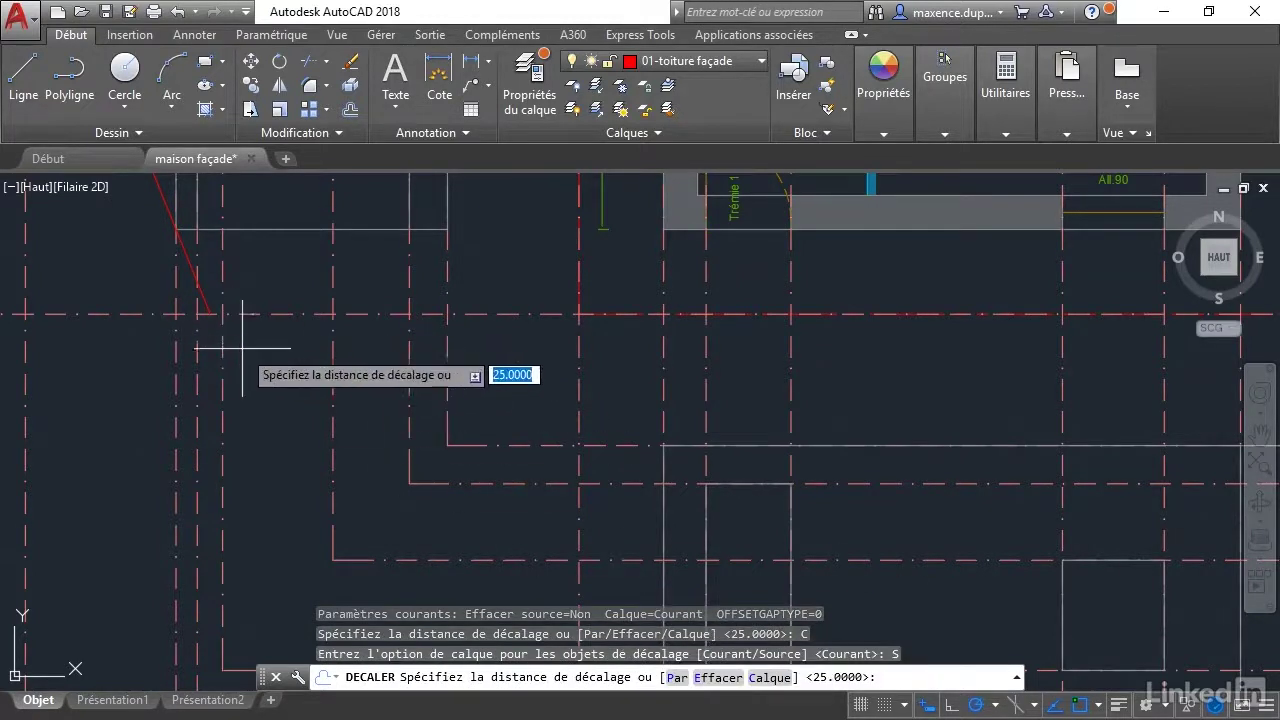
Offset the vertical axis through the red diagonal's intersection with the horizontal axis.
scroll(242, 348, up, 3)
scroll(248, 400, up, 3)
middle_drag(251, 414, 348, 434)
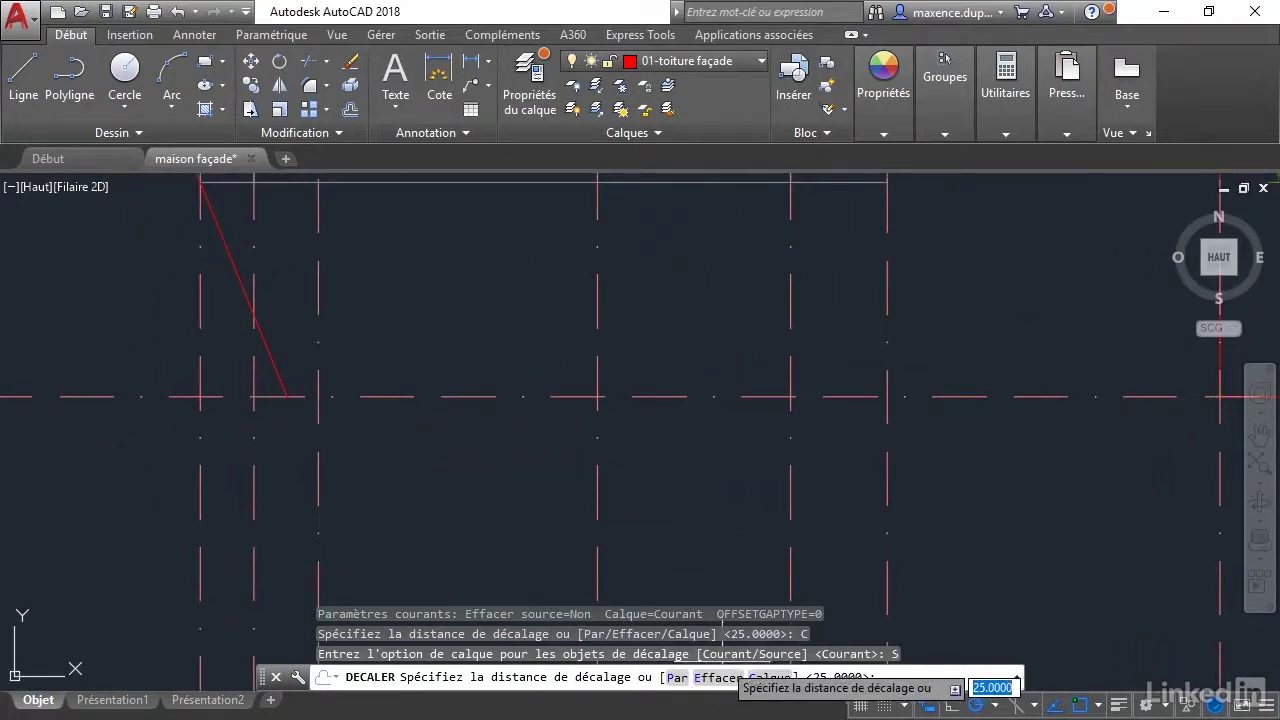
click(676, 678)
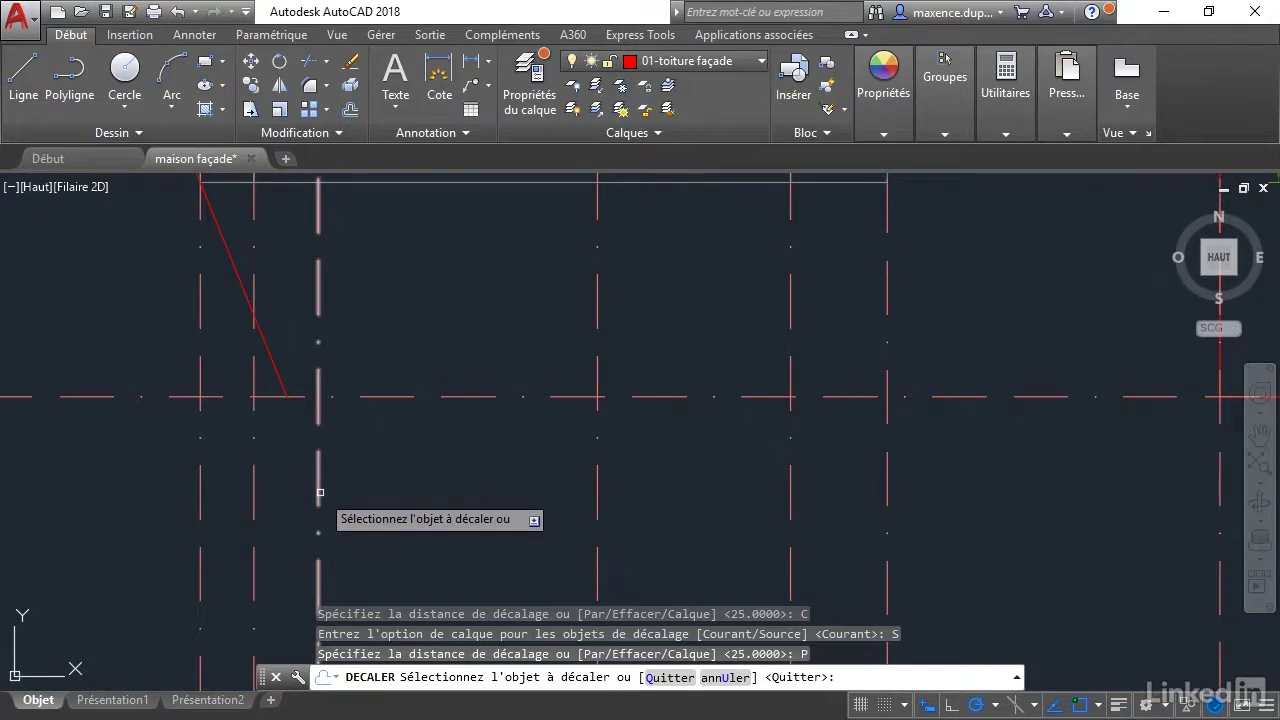
click(318, 488)
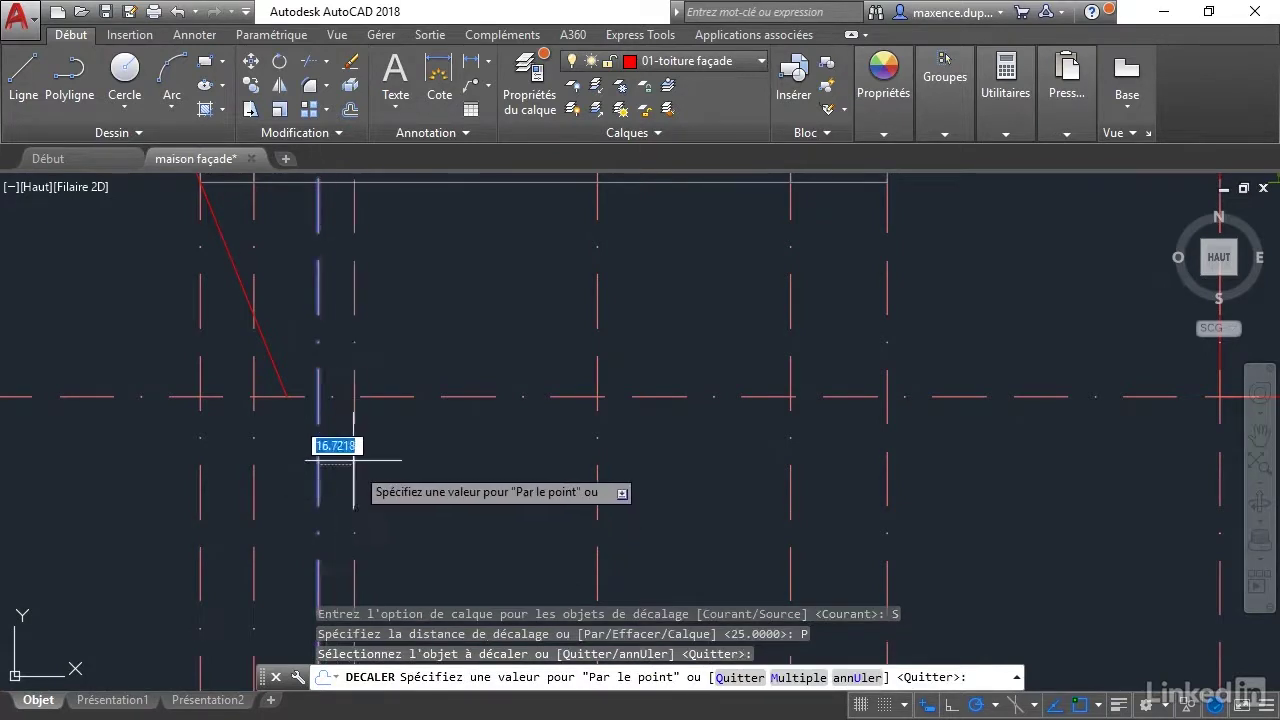
click(287, 396)
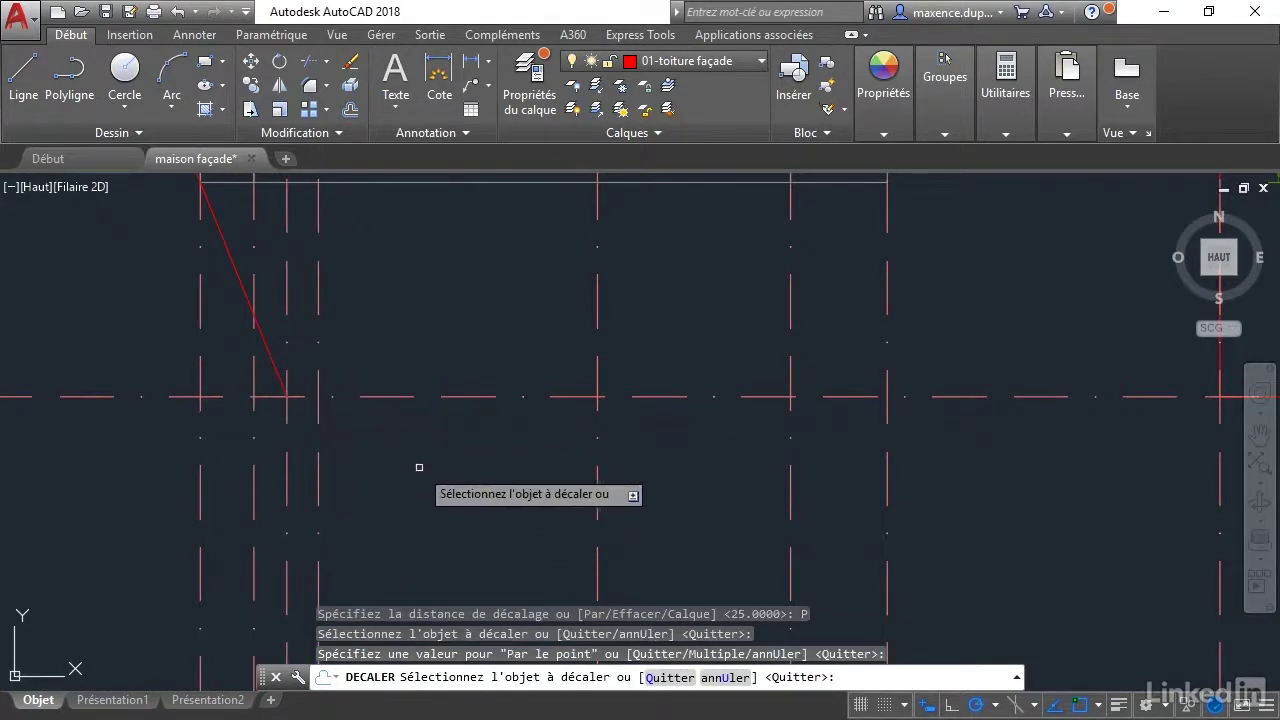
scroll(419, 467, down, 2)
key(Escape)
scroll(360, 442, down, 2)
scroll(414, 394, down, 2)
scroll(501, 488, up, 2)
scroll(514, 491, up, 2)
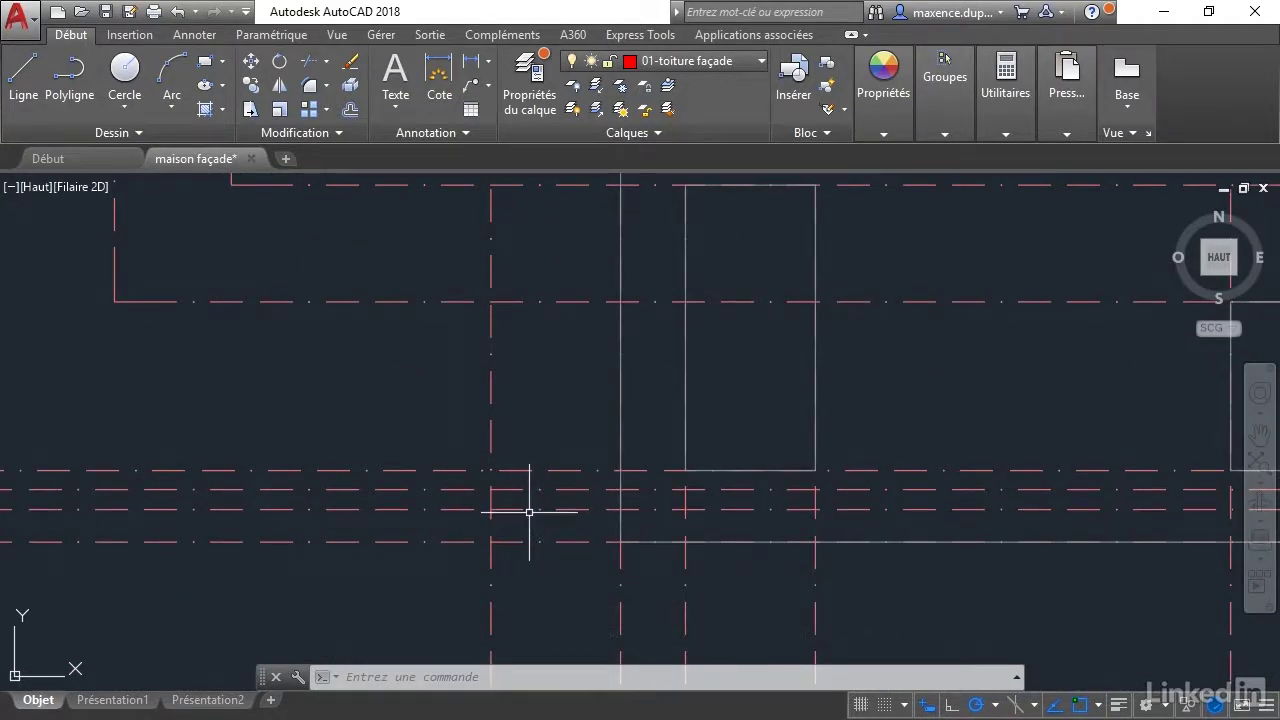
Draw the red rectangle's first edge between two axis intersections.
text(l)
key(Return)
click(493, 492)
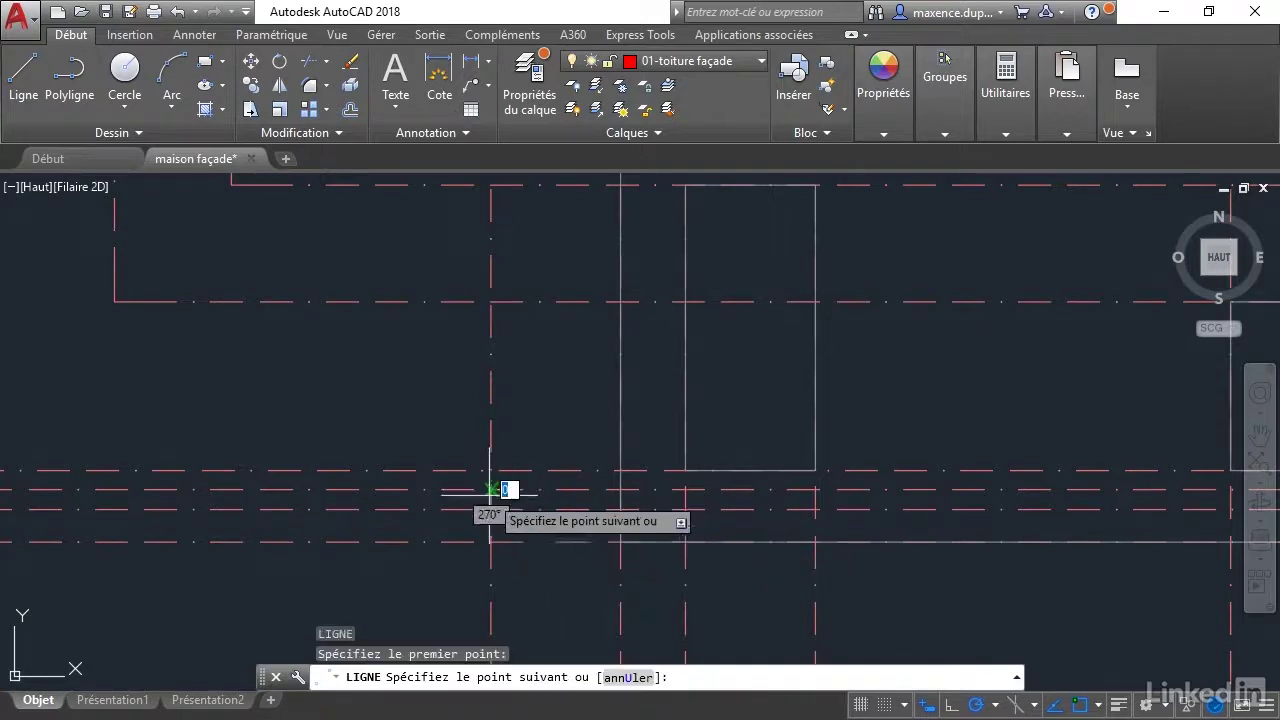
scroll(491, 530, down, 1)
scroll(480, 520, down, 1)
scroll(460, 470, down, 1)
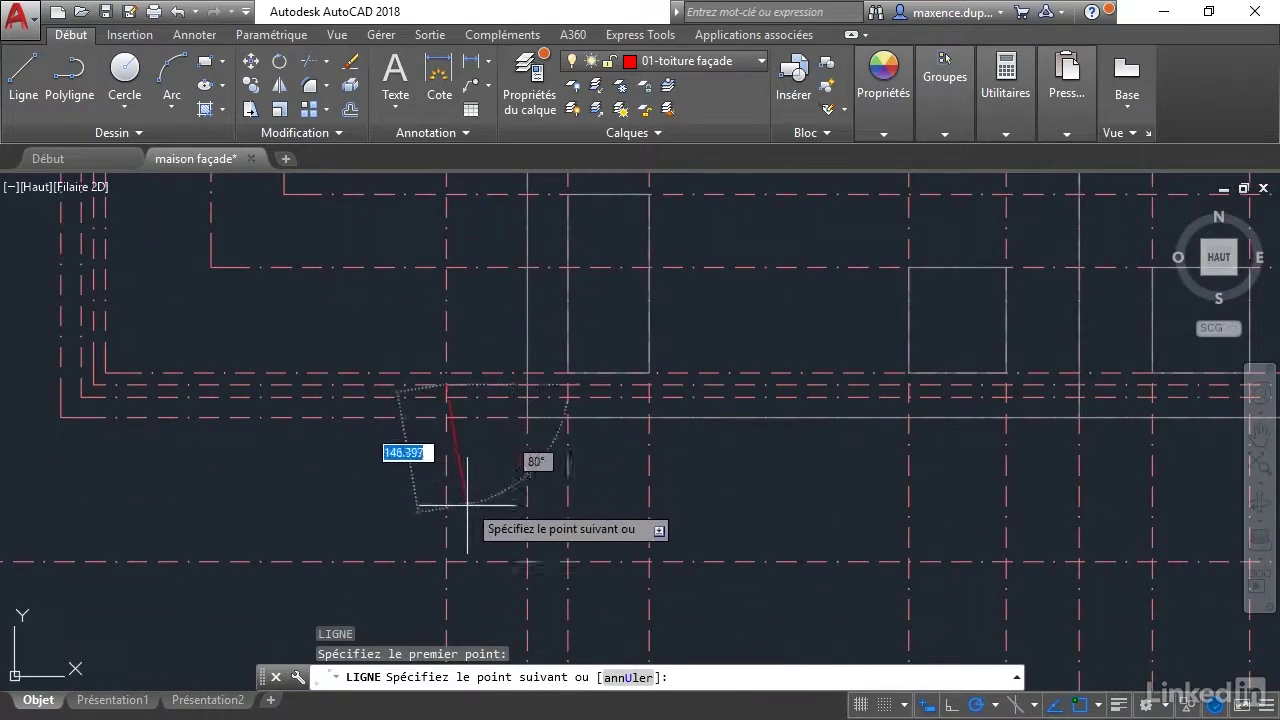
mouse_move(809, 563)
middle_down()
mouse_move(872, 530)
mouse_move(806, 537)
middle_up()
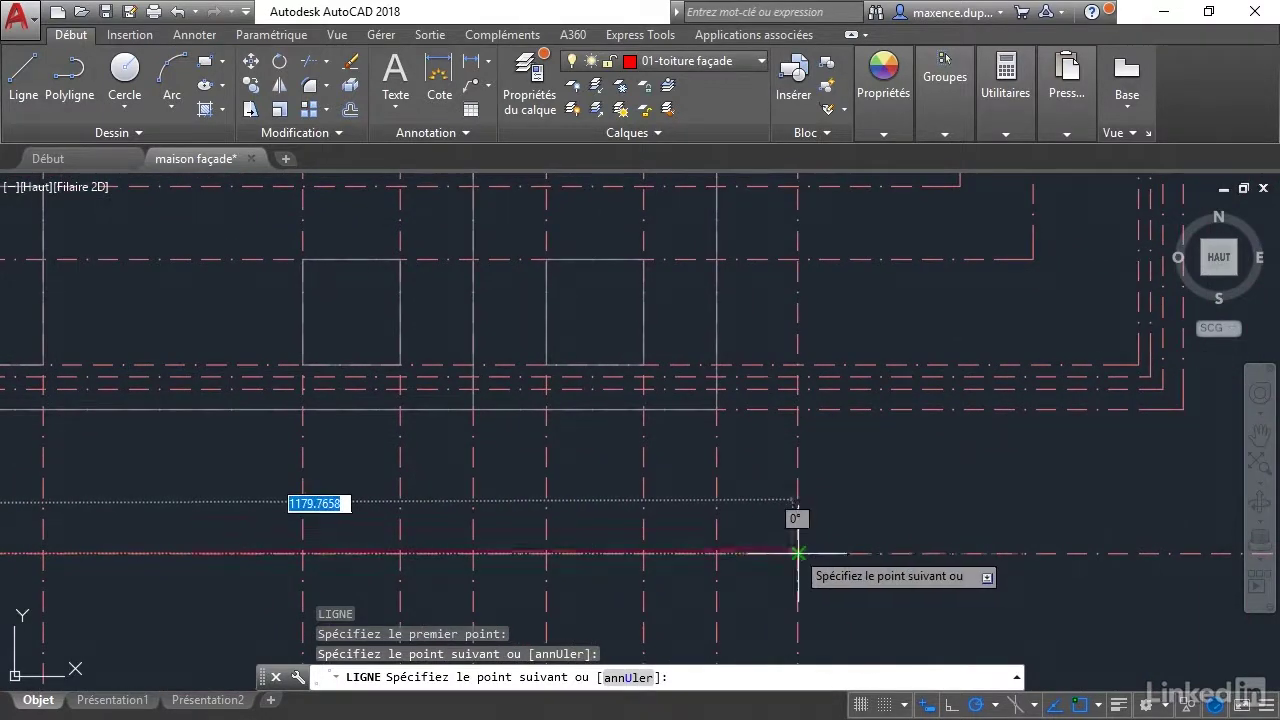
click(798, 552)
Complete the rectangle's vertical side and last corner, then end the line.
middle_drag(809, 472, 783, 538)
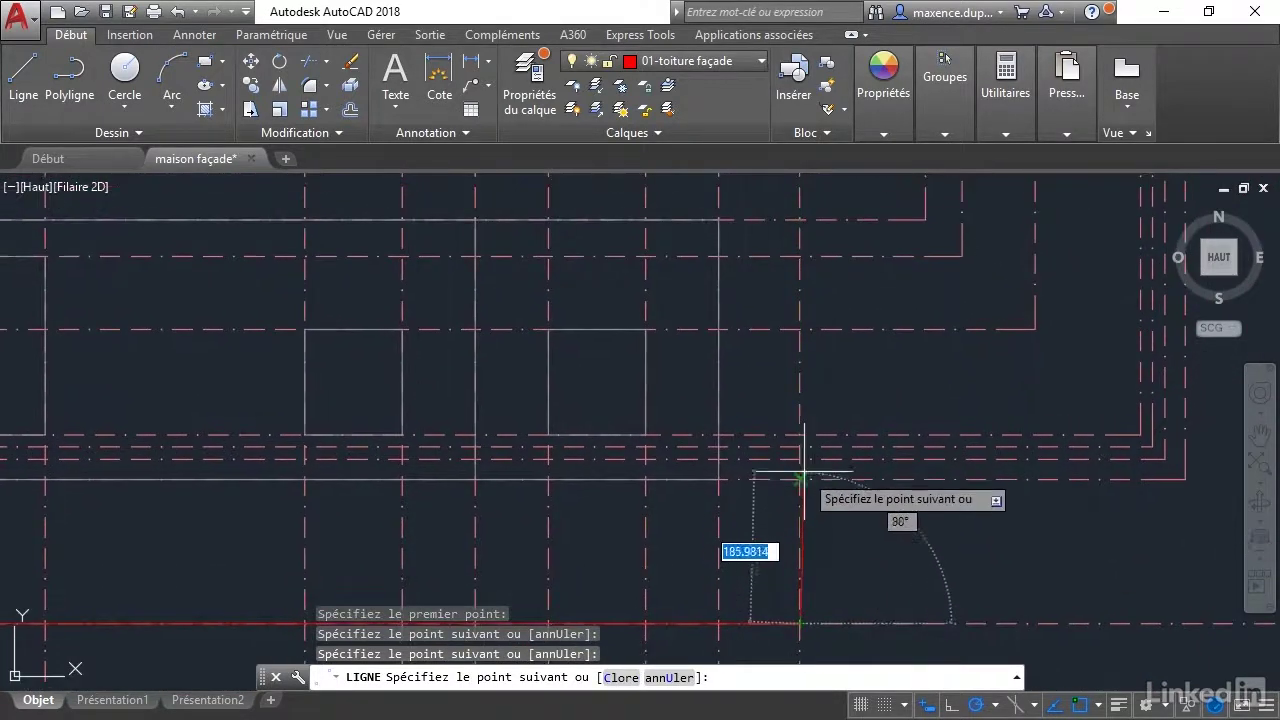
click(800, 445)
middle_drag(586, 491, 871, 480)
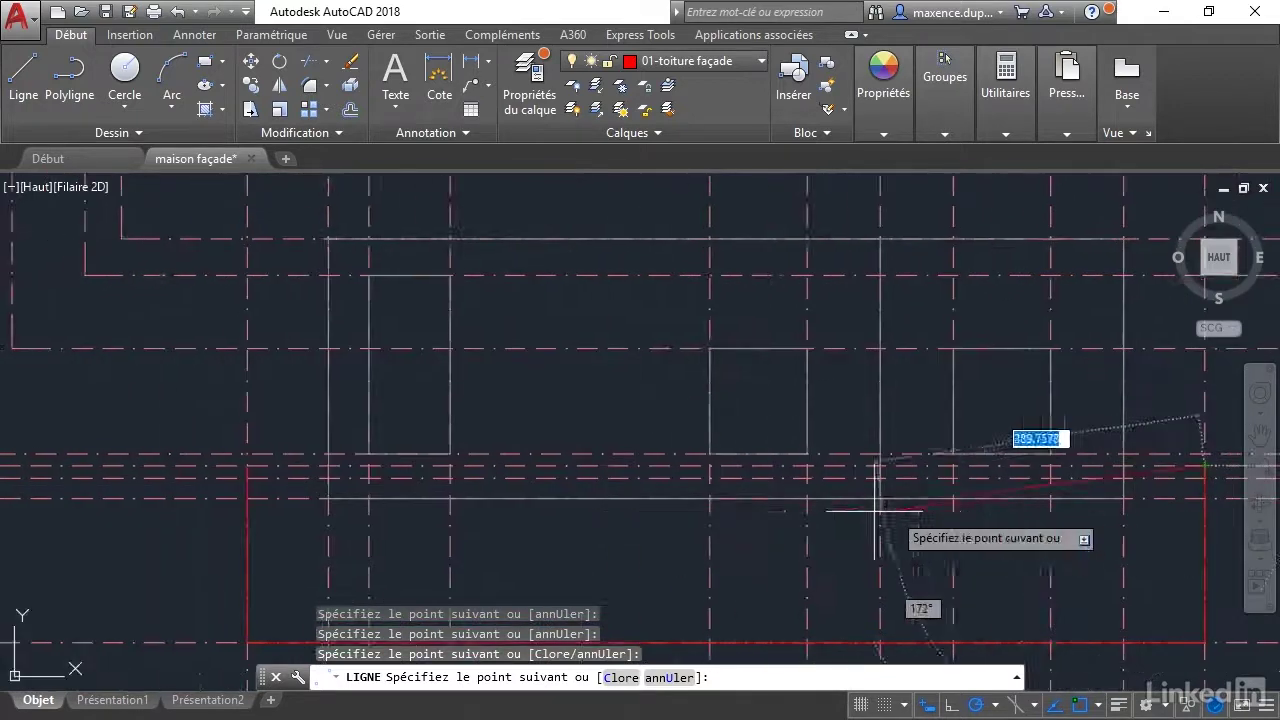
click(358, 507)
key(Return)
scroll(343, 508, down, 2)
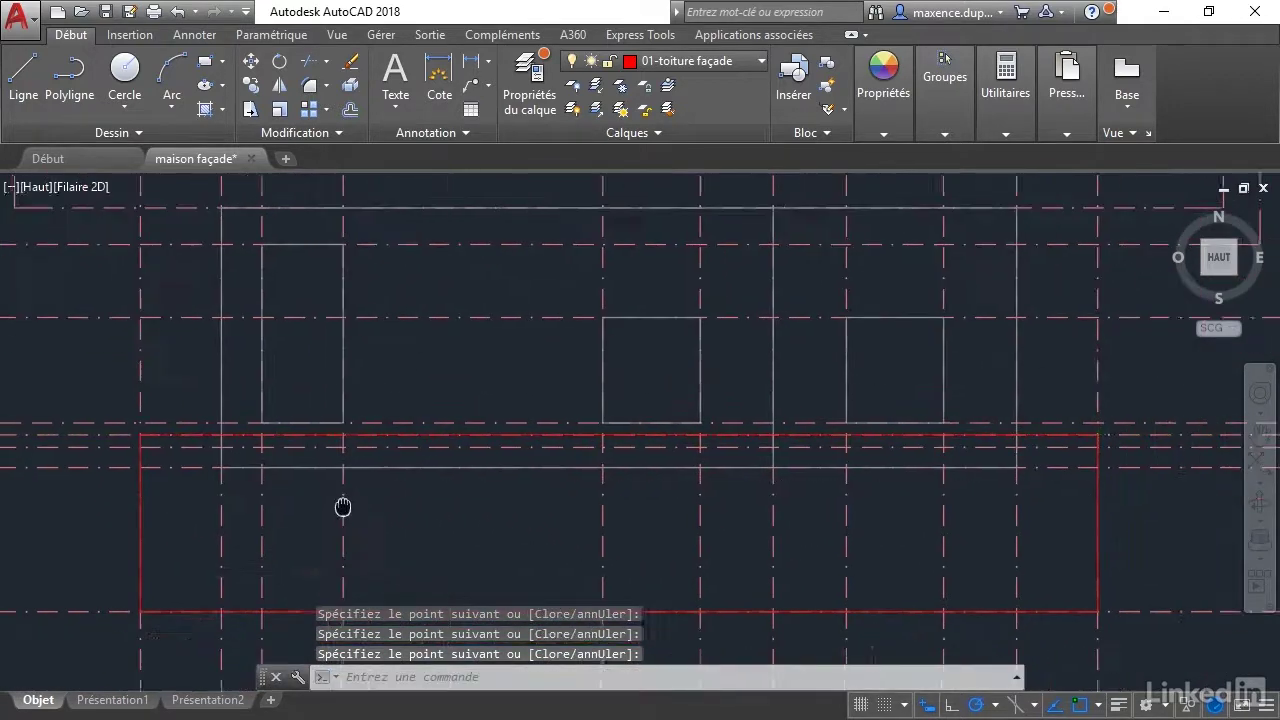
scroll(344, 502, down, 1)
middle_drag(406, 496, 423, 537)
scroll(407, 510, down, 2)
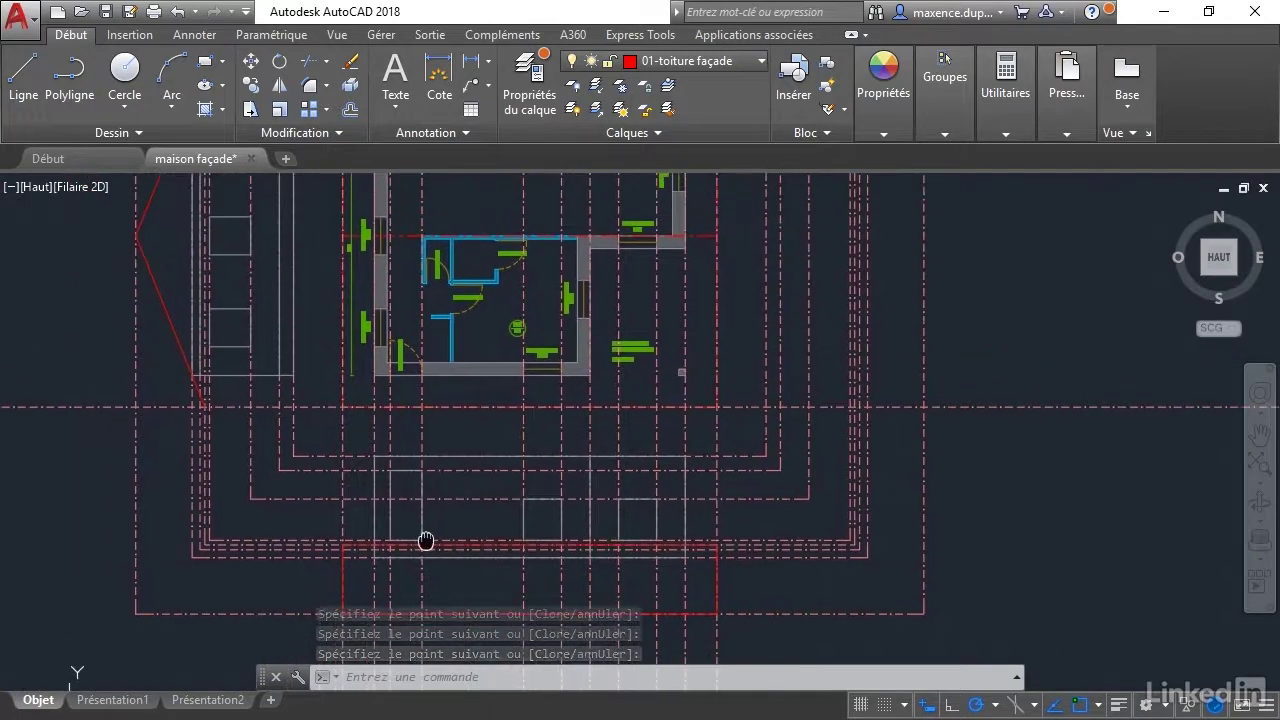
Freeze the construction layer to hide the dashed axes, then recentre the facade and red rectangle.
click(710, 62)
click(598, 373)
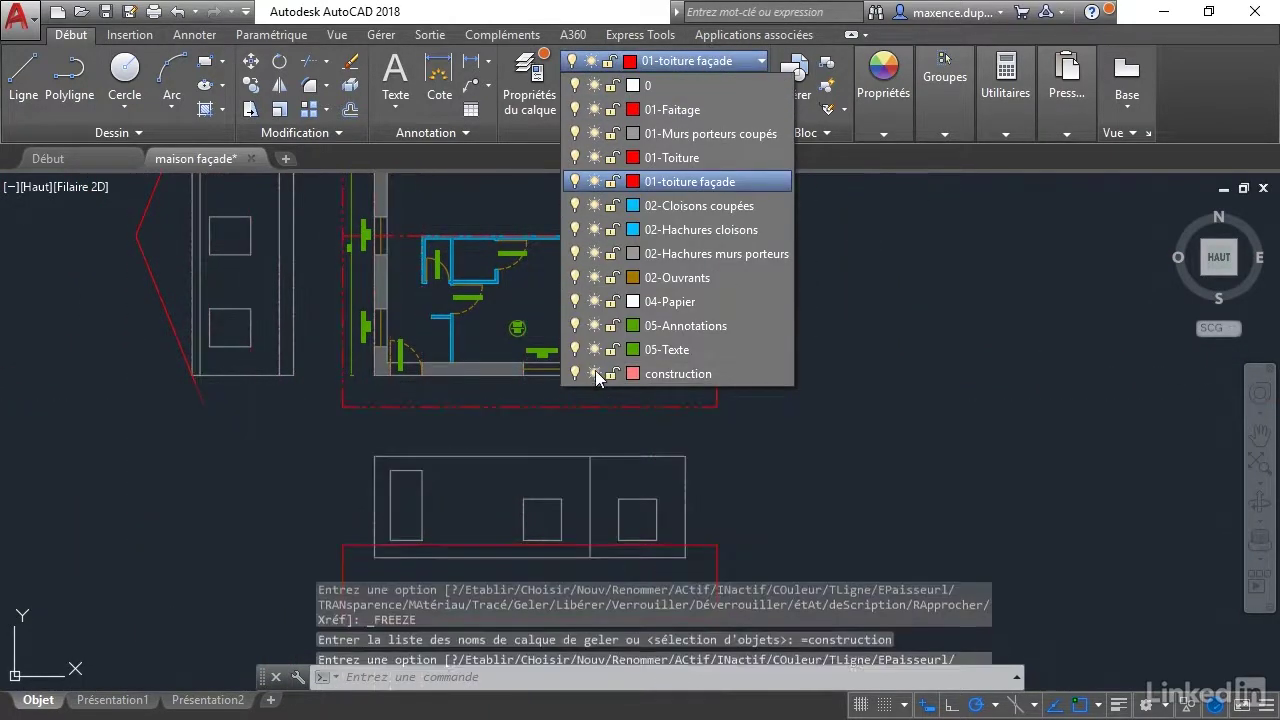
middle_drag(355, 445, 363, 371)
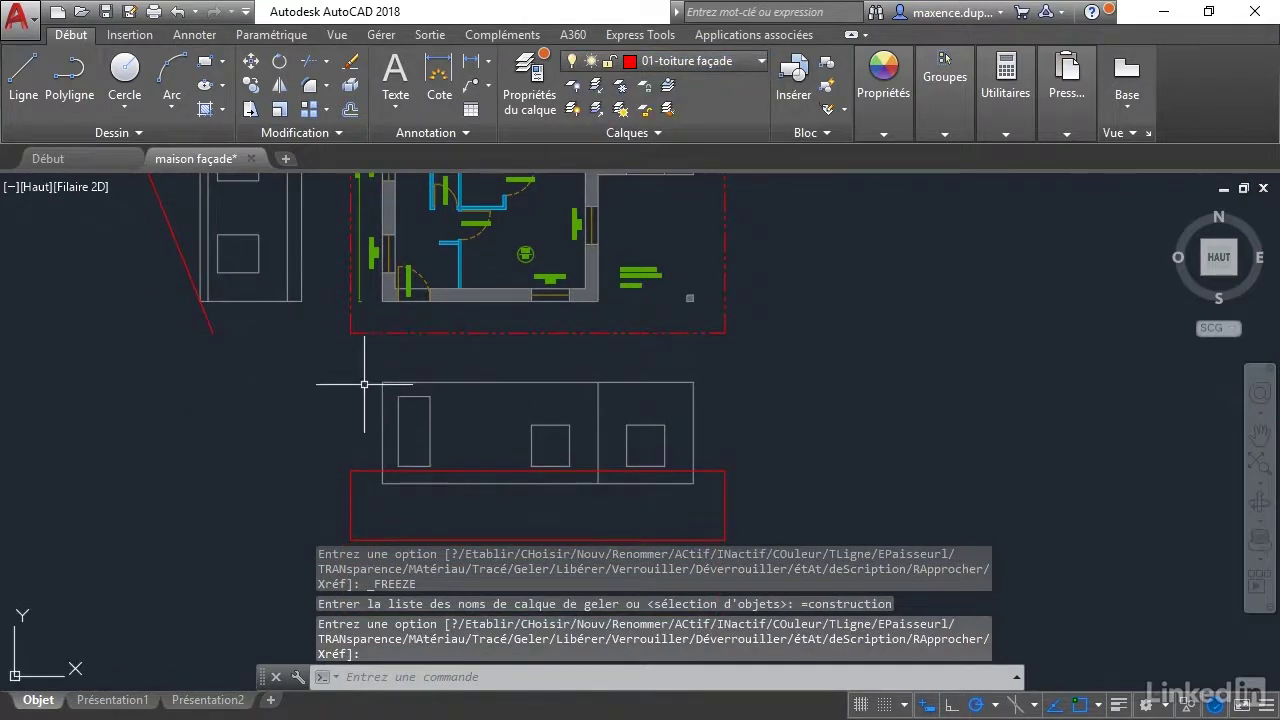
middle_drag(474, 531, 463, 507)
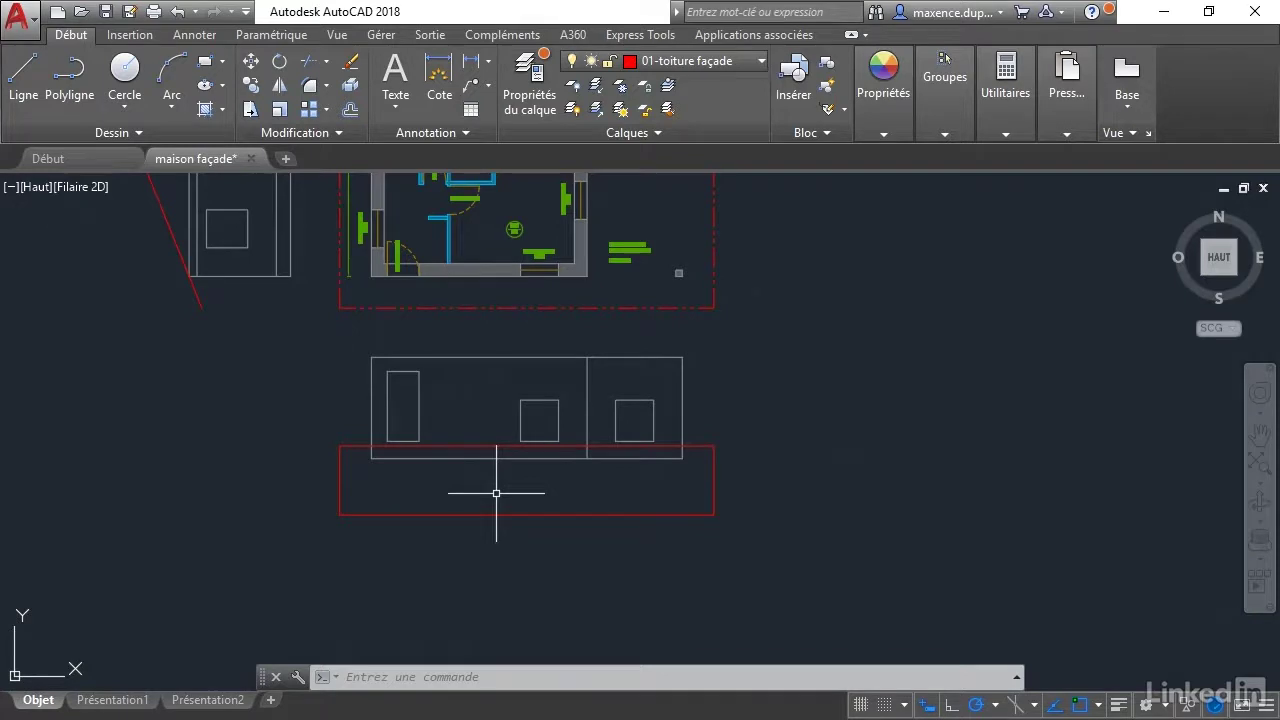
middle_drag(237, 363, 285, 545)
middle_drag(363, 571, 368, 479)
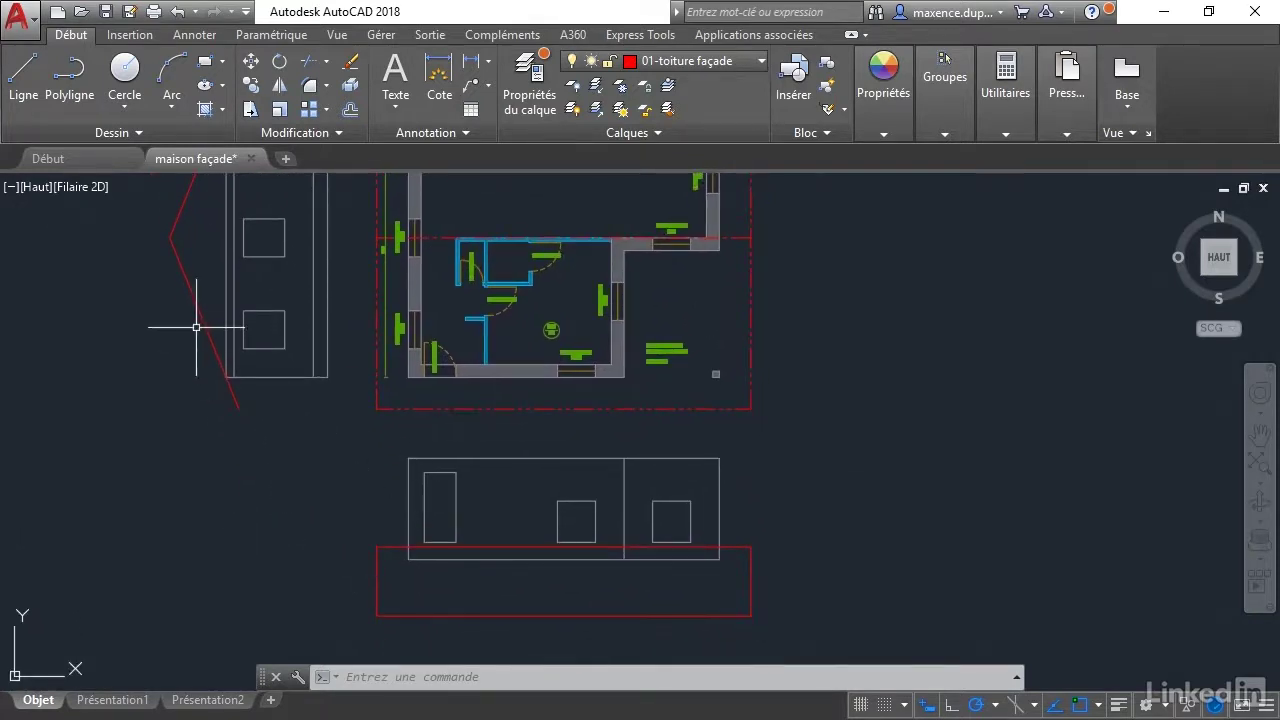
middle_drag(282, 471, 294, 449)
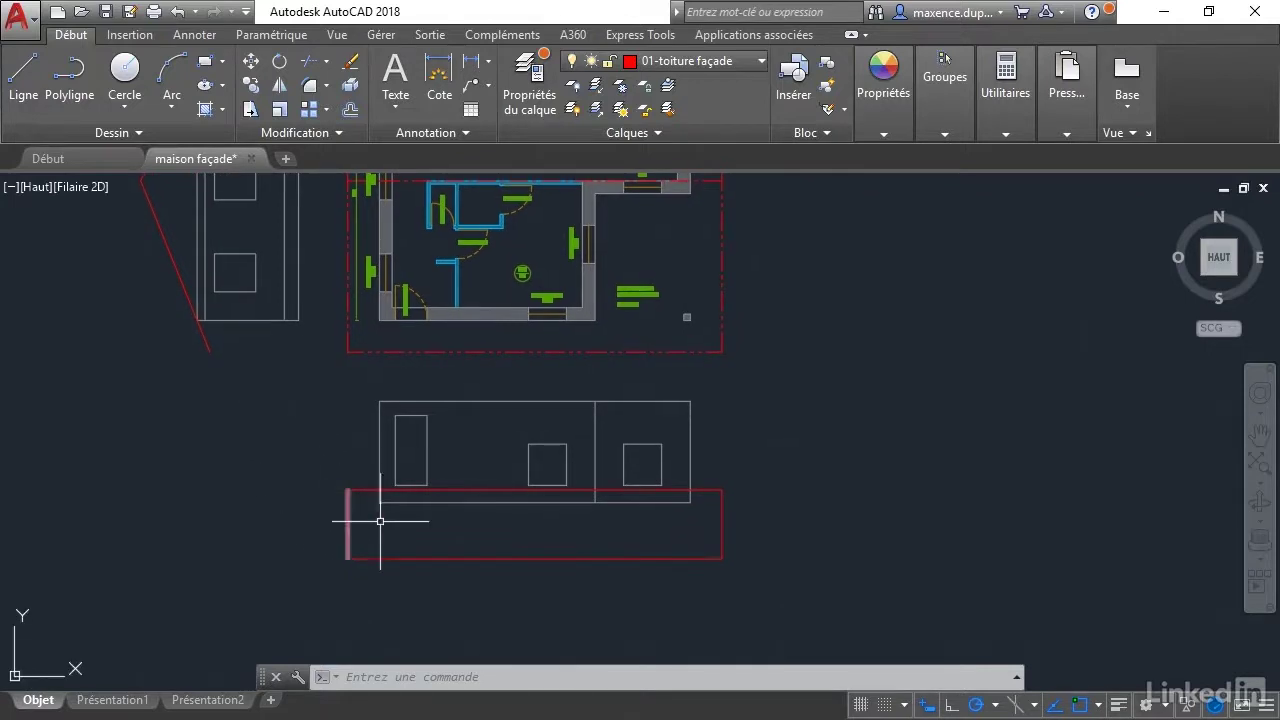
Trim the facade wall lines back to the red rectangle's top edge.
text(aj)
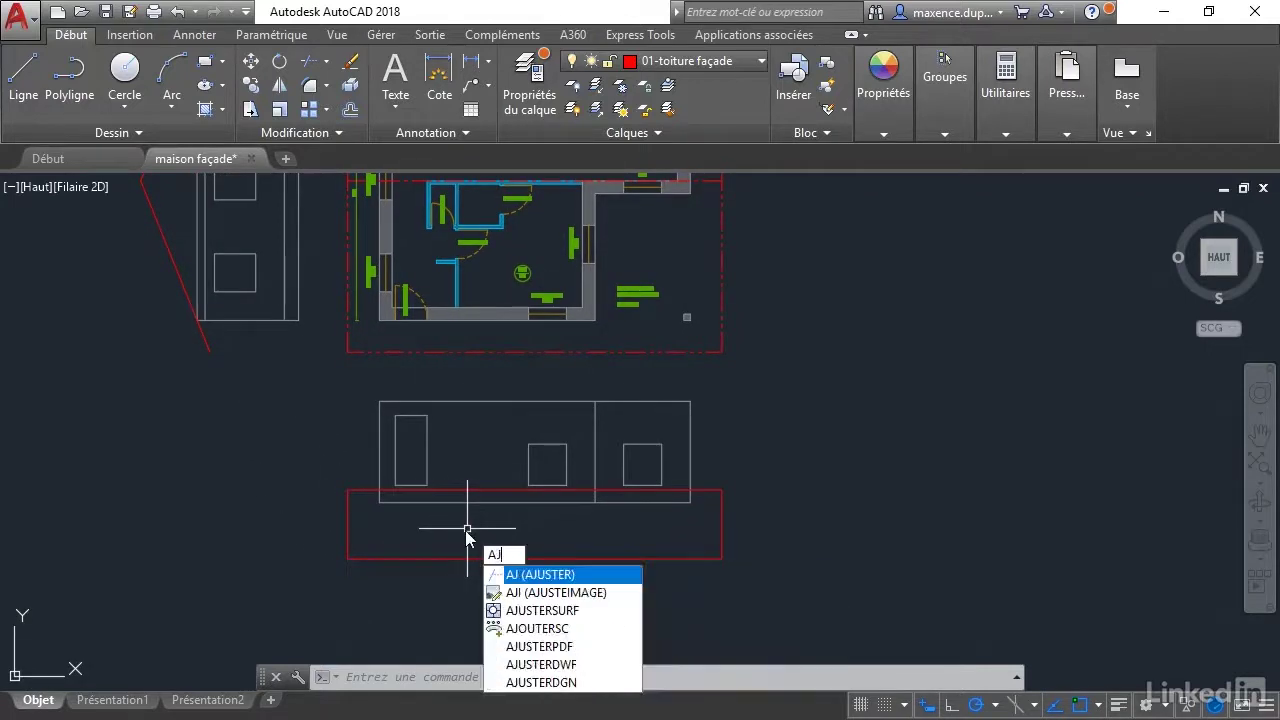
key(Return)
middle_drag(457, 523, 383, 503)
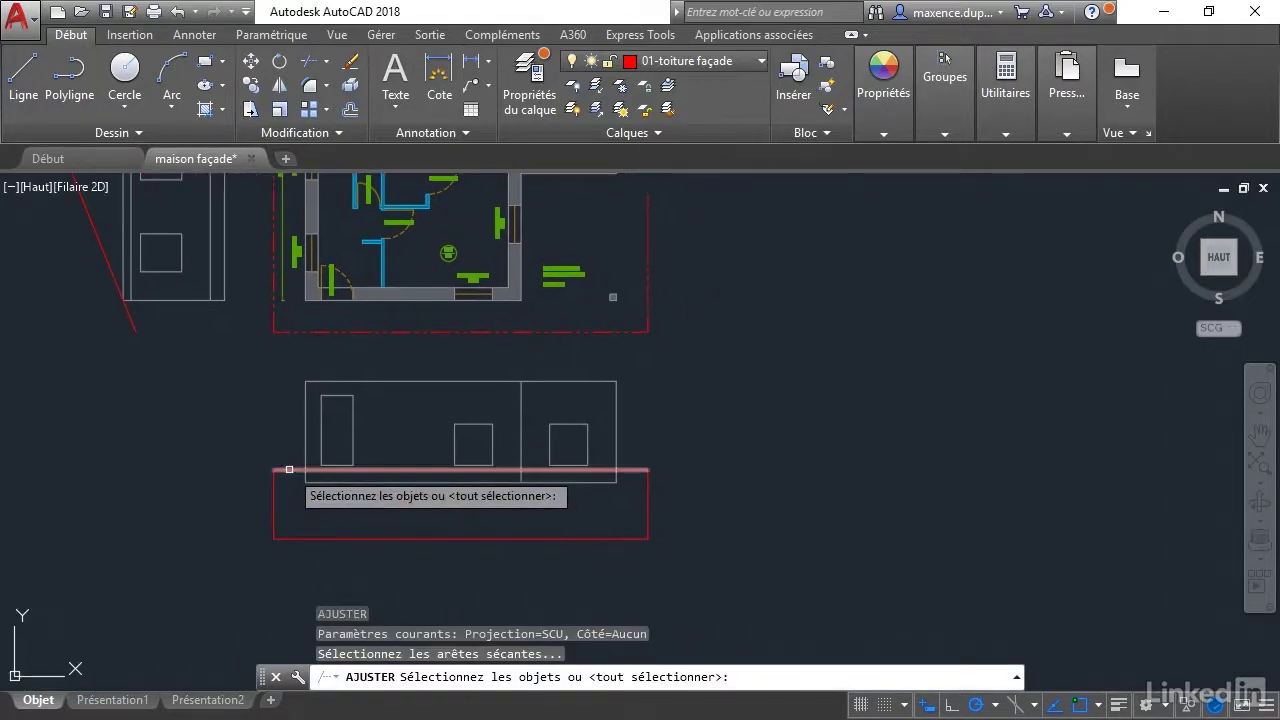
click(290, 471)
key(Return)
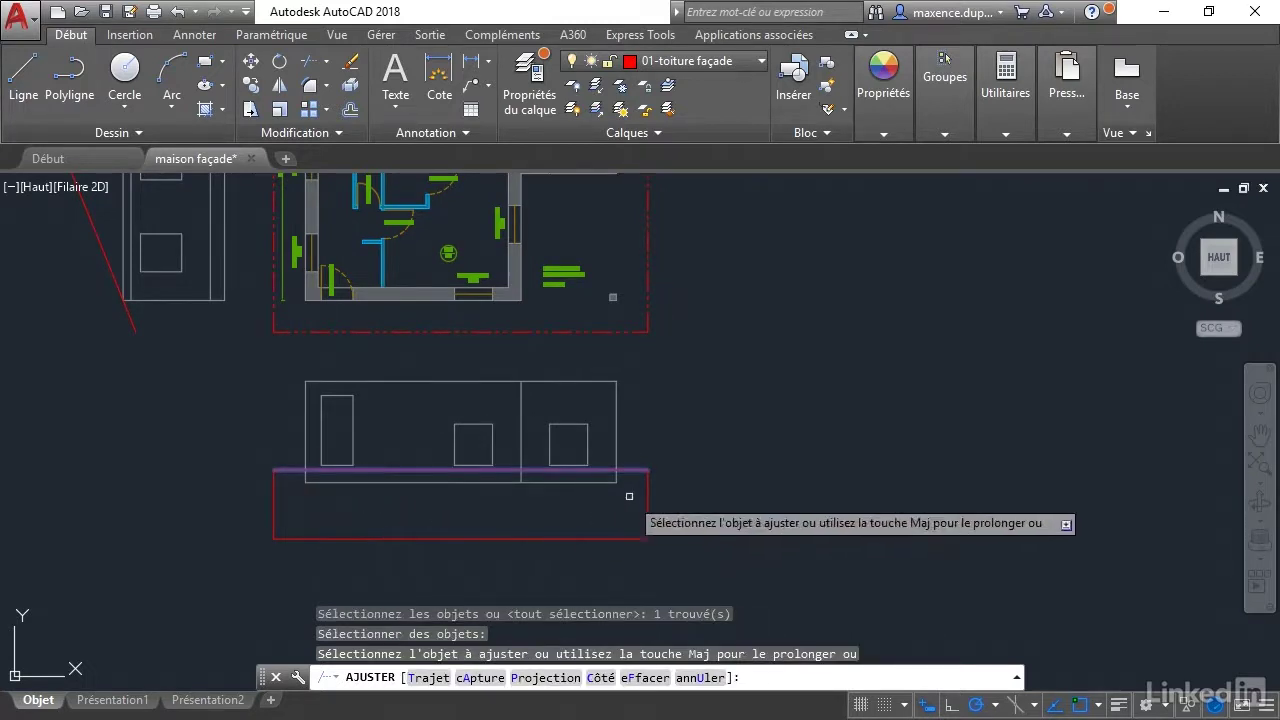
click(631, 498)
click(300, 481)
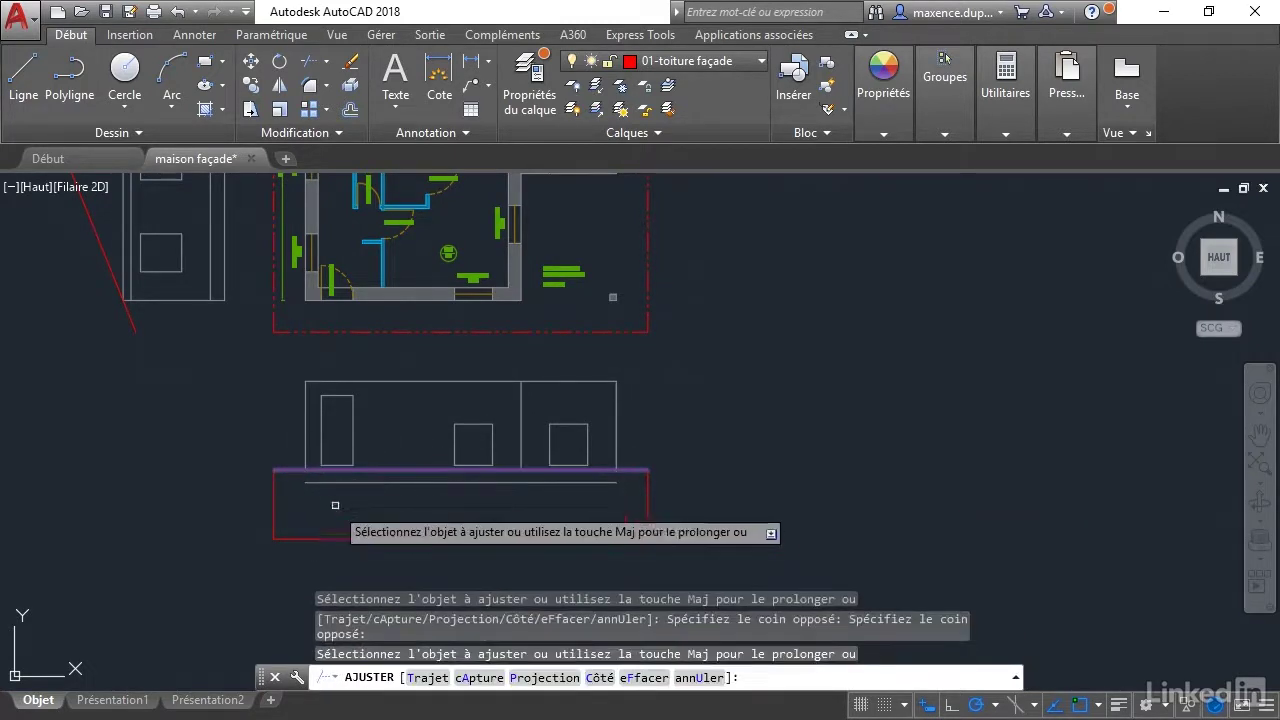
key(Return)
Delete the leftover horizontal line inside the red rectangle.
click(414, 481)
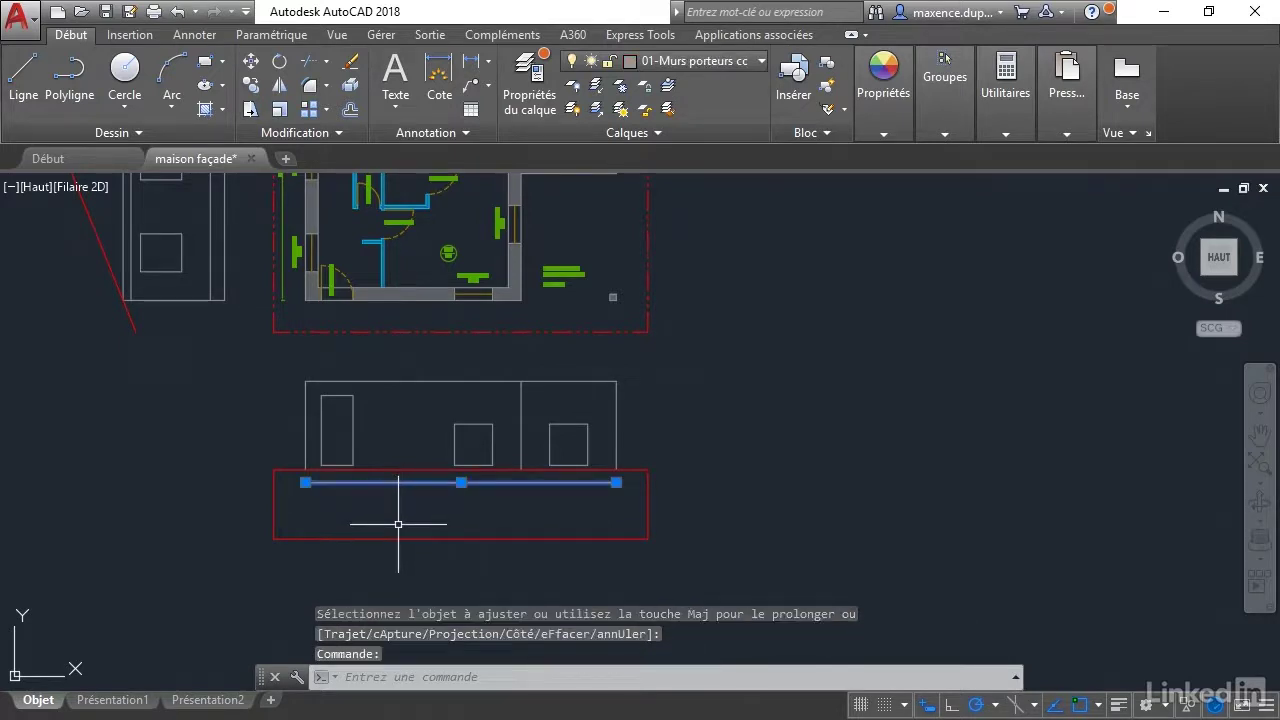
key(Delete)
middle_drag(184, 427, 256, 539)
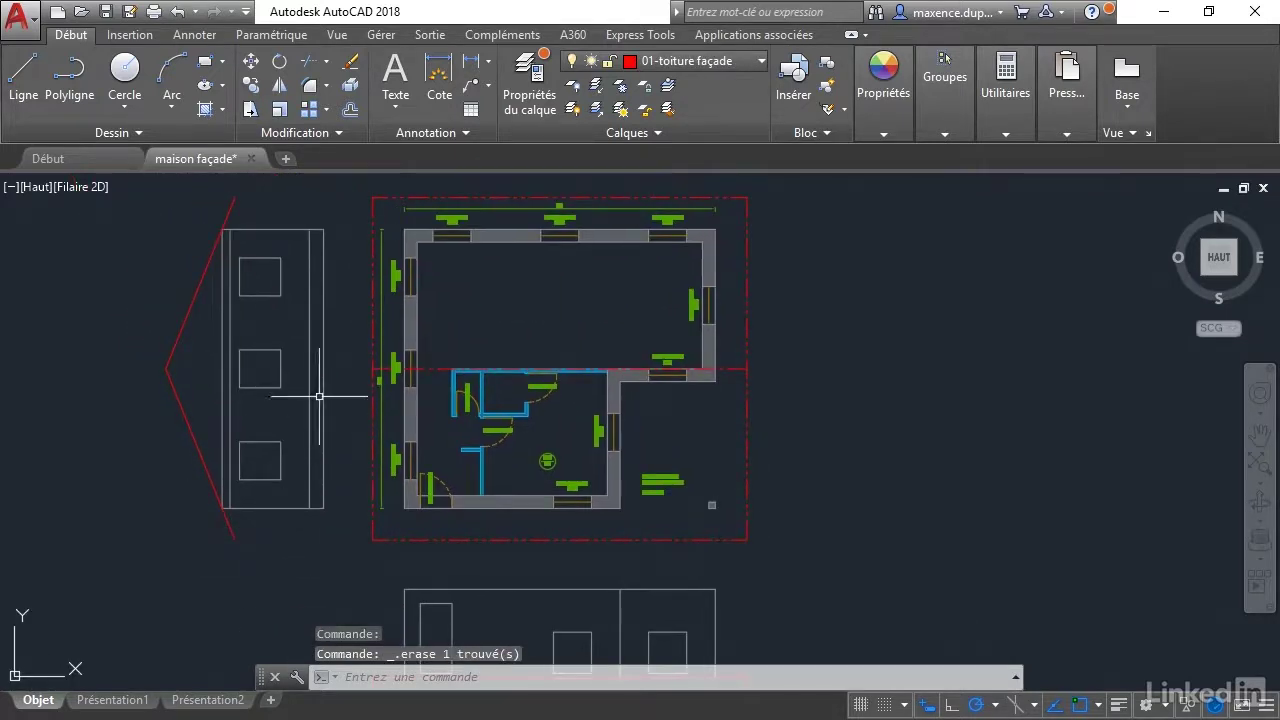
Explode the side elevation's inner rectangle into separate lines.
click(315, 455)
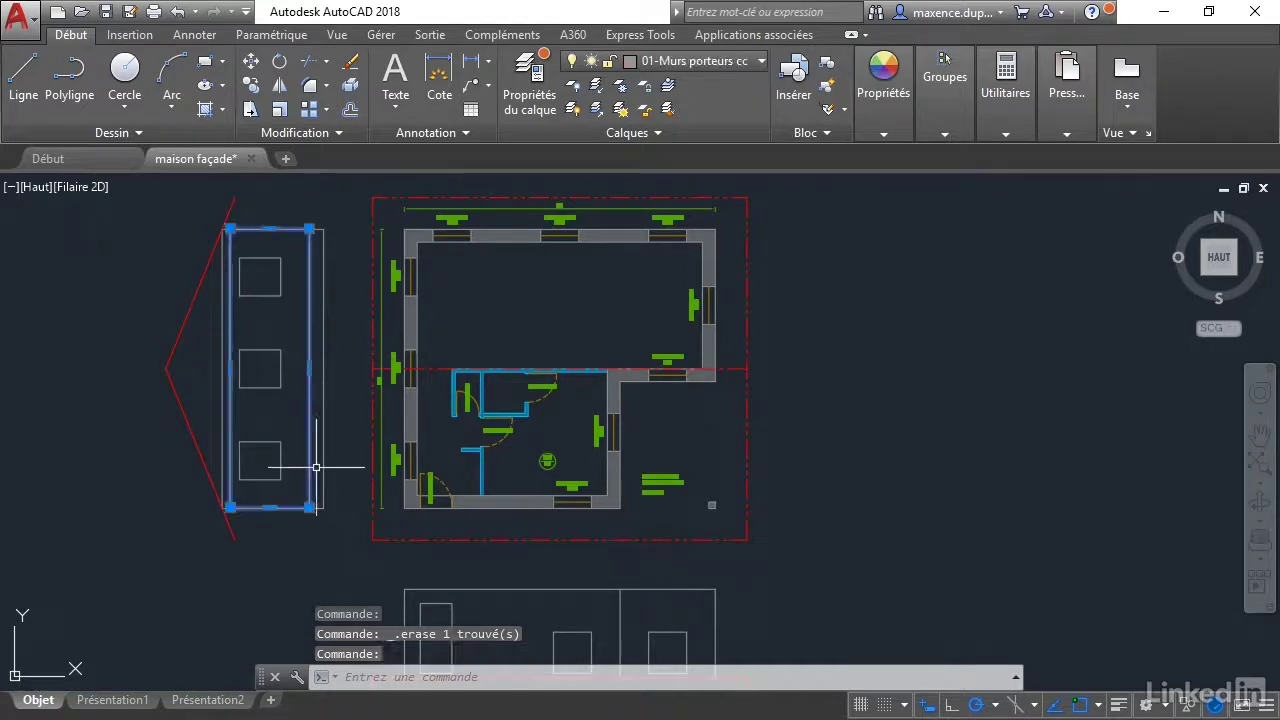
key(Escape)
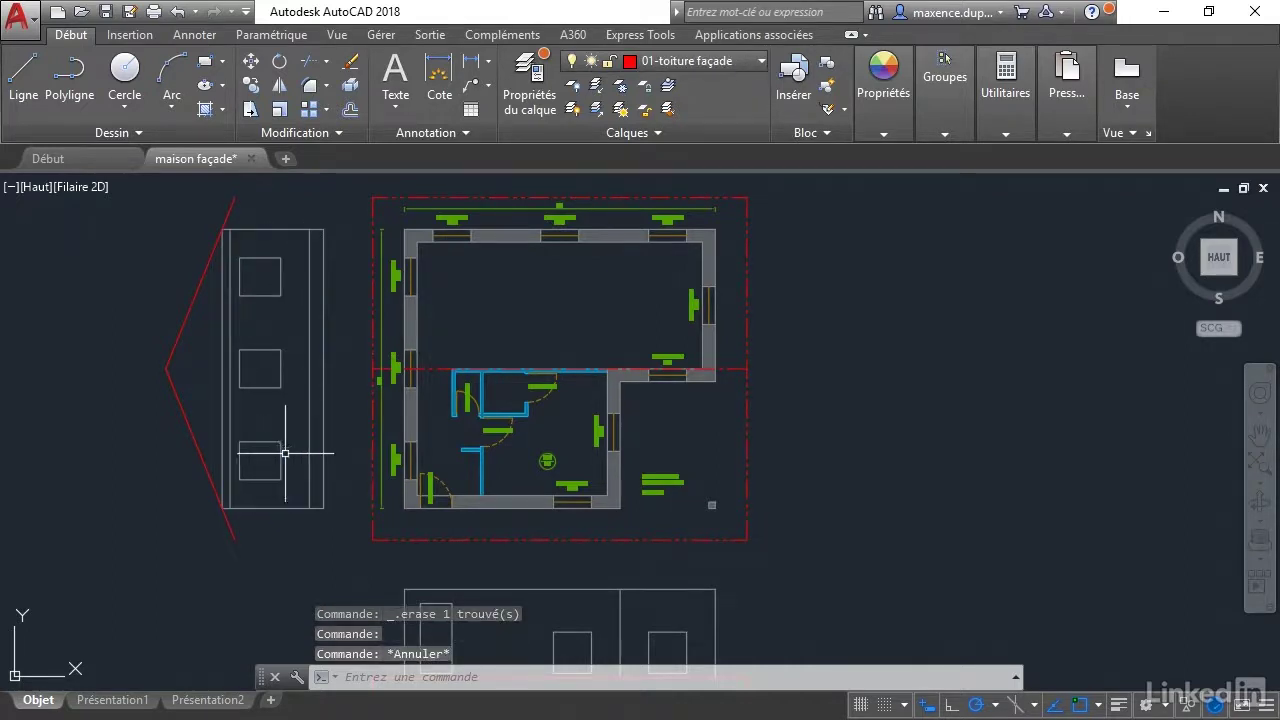
text(DE)
key(Return)
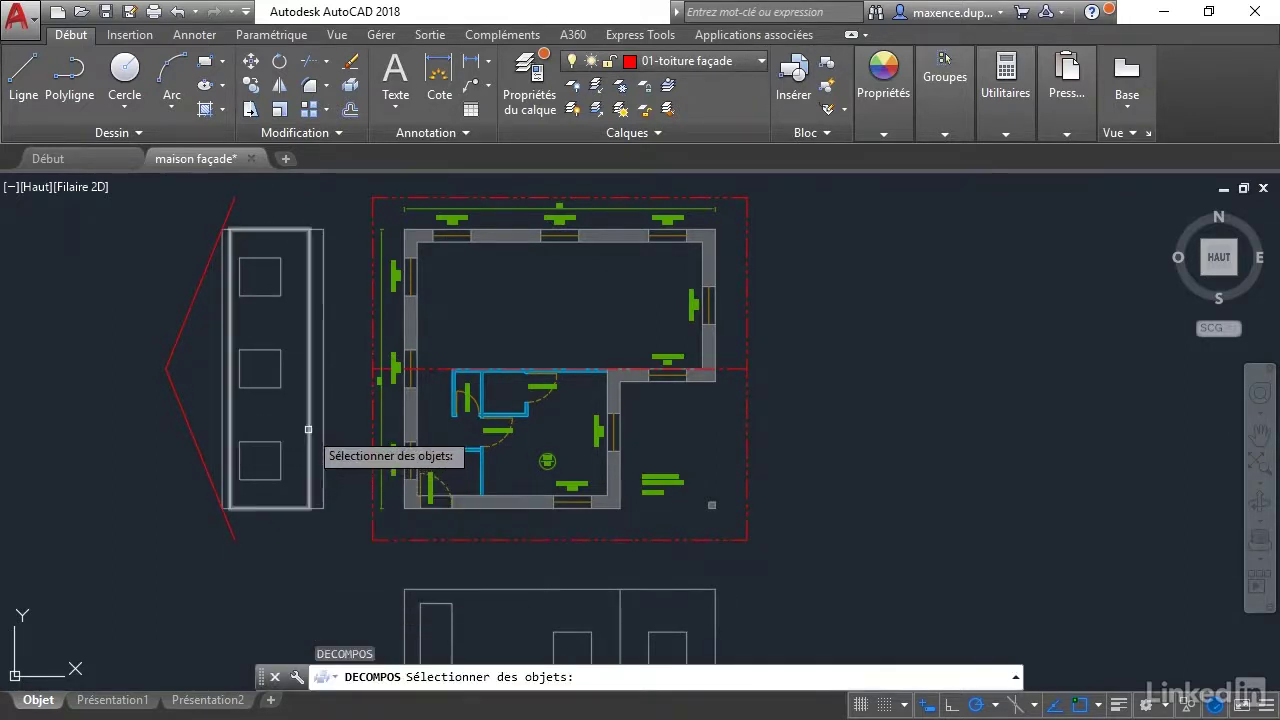
click(307, 456)
key(Return)
Delete the rectangle's two inner vertical lines, leaving one outline around the three windows.
click(308, 435)
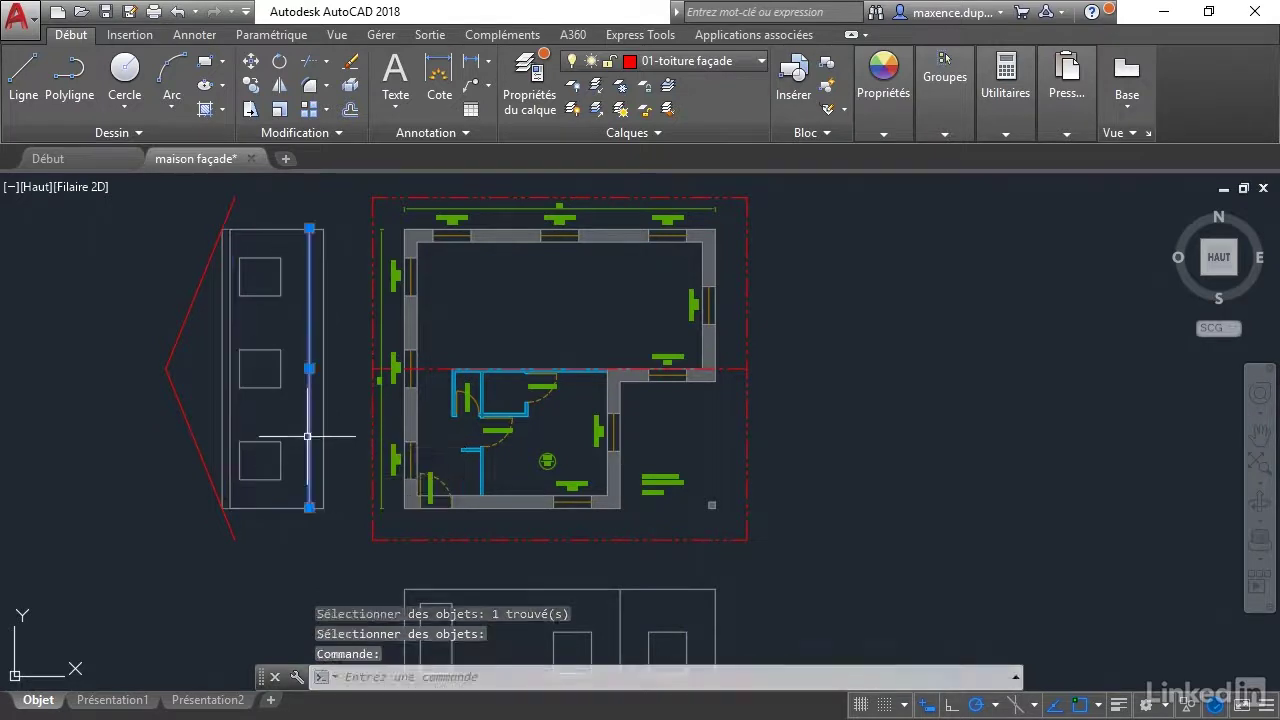
click(232, 422)
key(Delete)
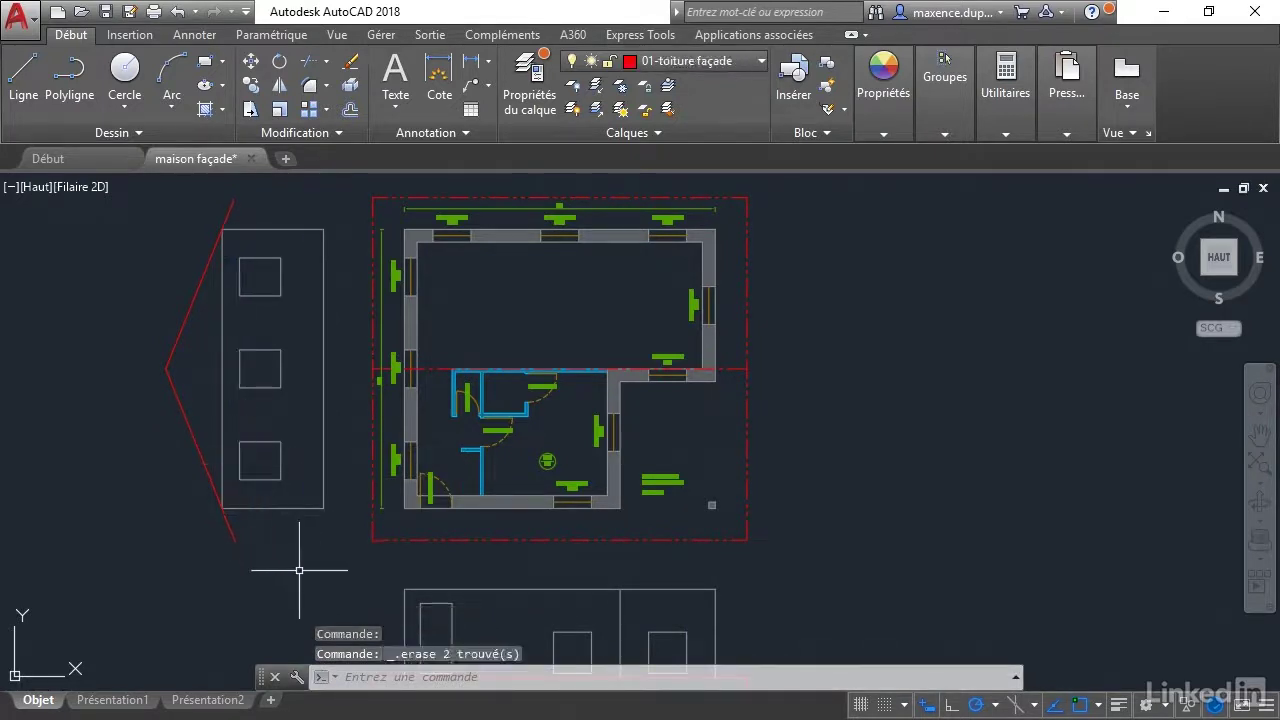
key(Escape)
scroll(300, 564, down, 2)
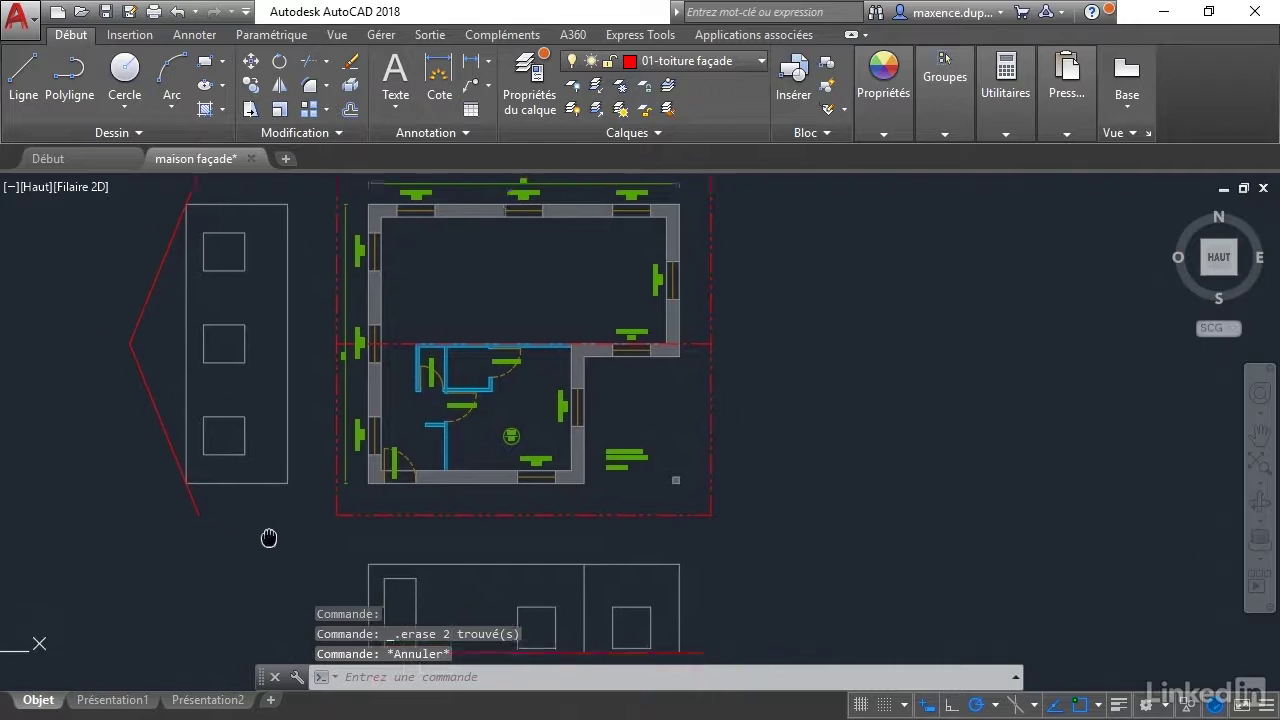
scroll(270, 500, down, 1)
middle_drag(286, 466, 370, 462)
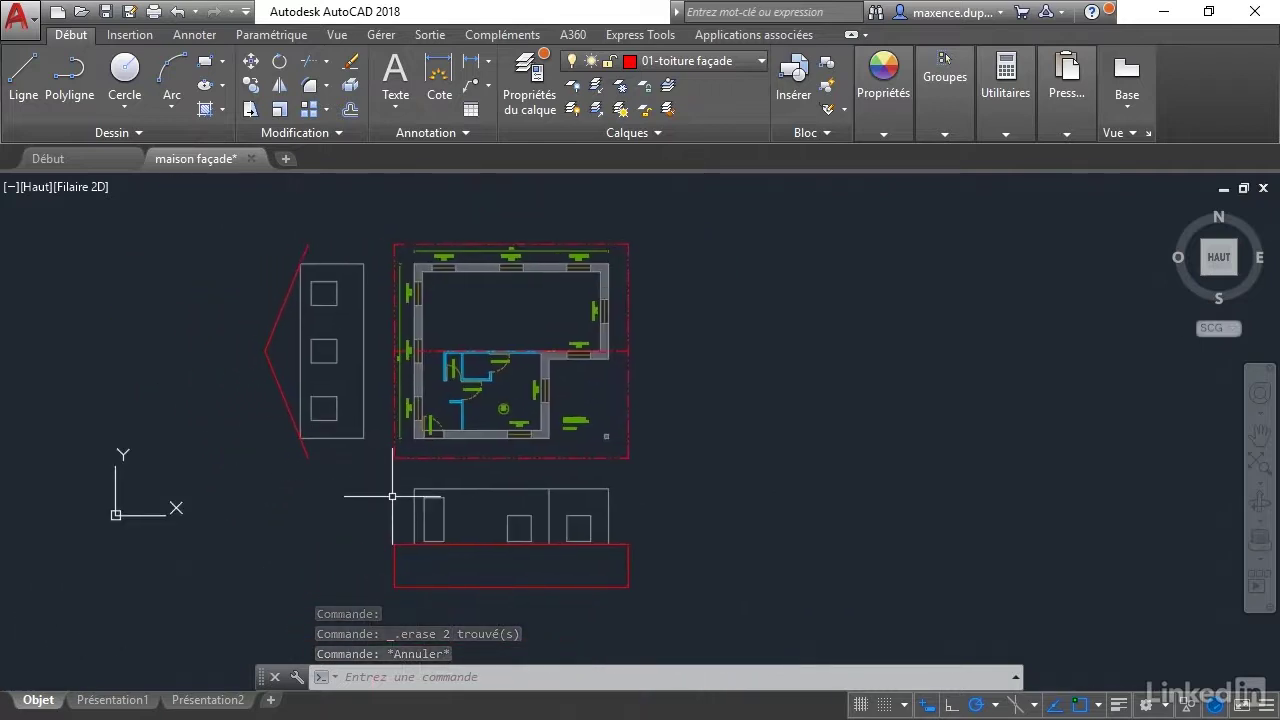